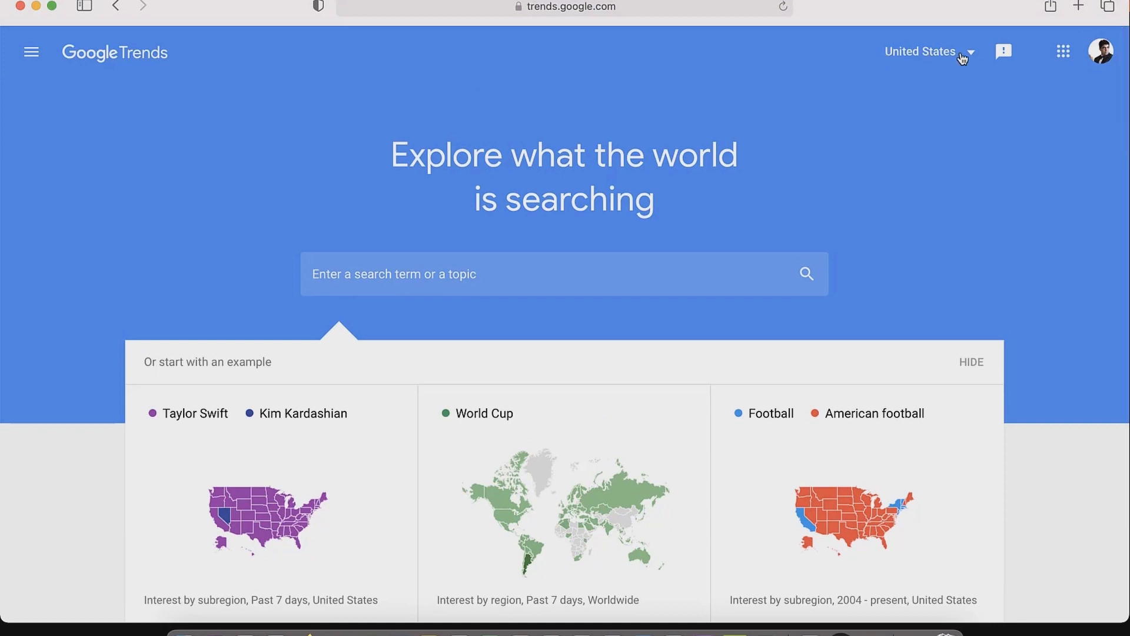
# Look up the search term "mold removal" in Google Trends for the United States.
pyautogui.click(961, 53)
pyautogui.click(957, 57)
pyautogui.click(565, 277)
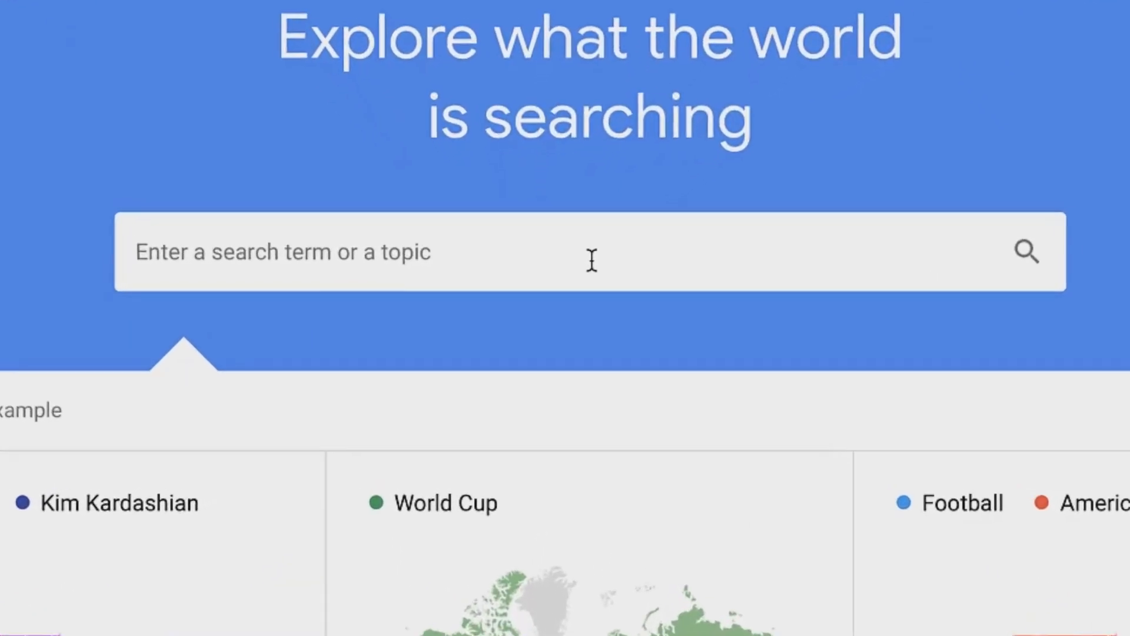
pyautogui.write('mold ')
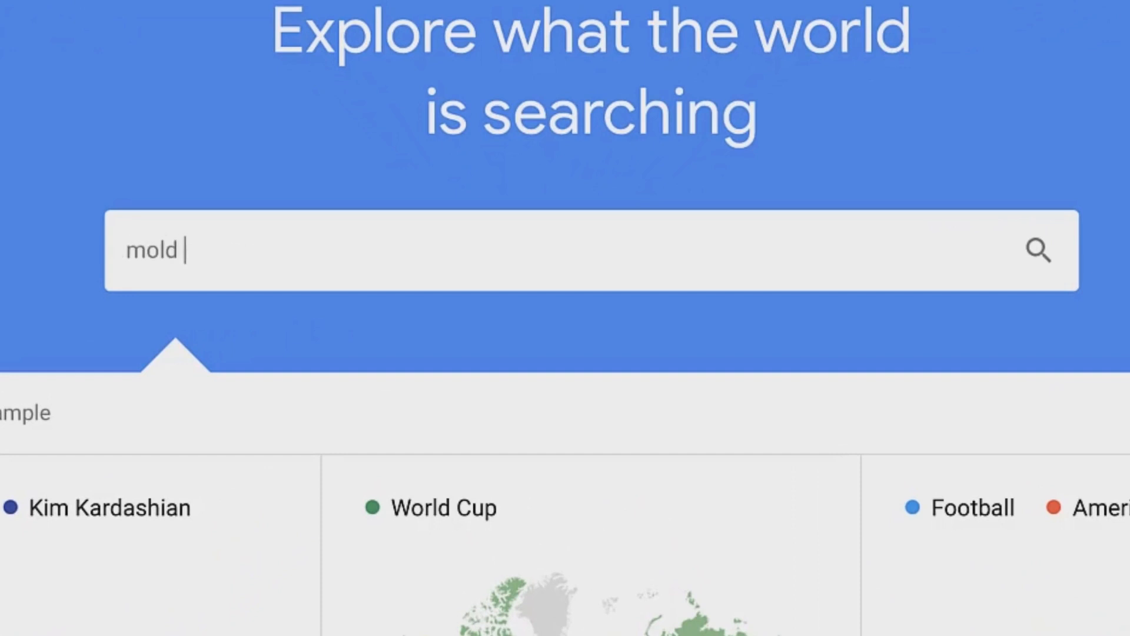
pyautogui.write('removal')
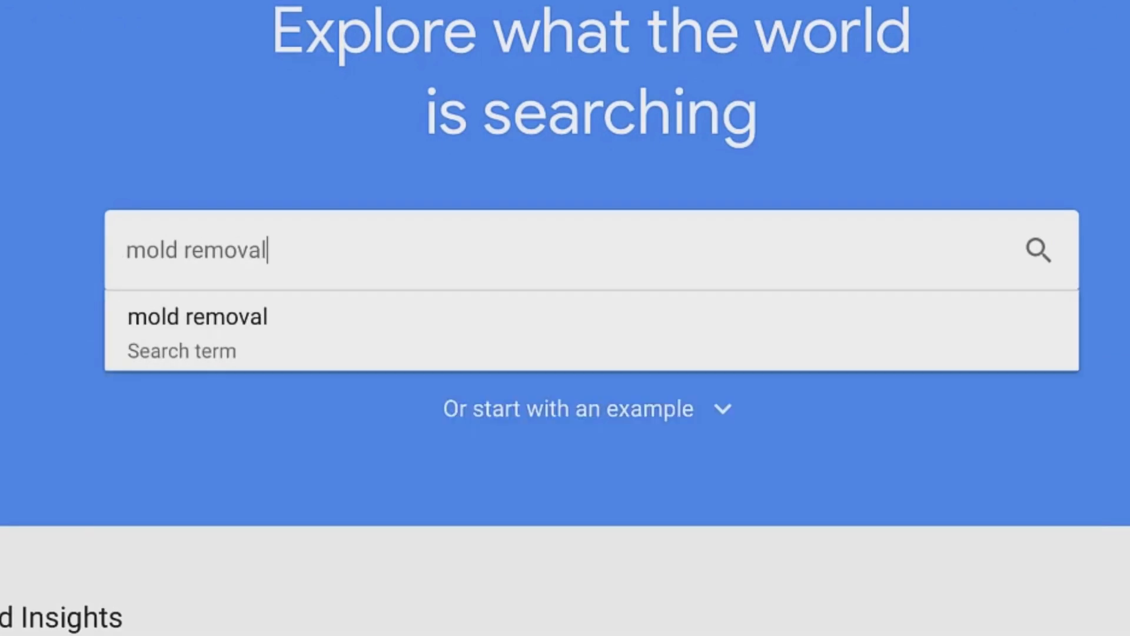
pyautogui.press('Return')
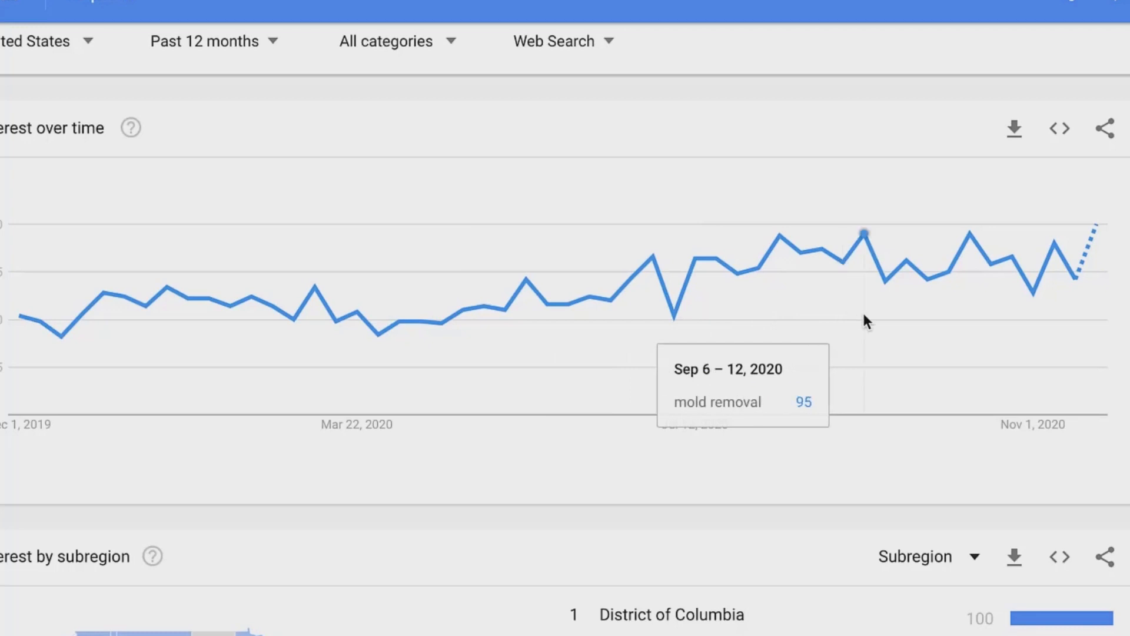
# Narrow the region of the "mold removal" results to Atlanta GA.
pyautogui.scroll(-2, 902, 318)
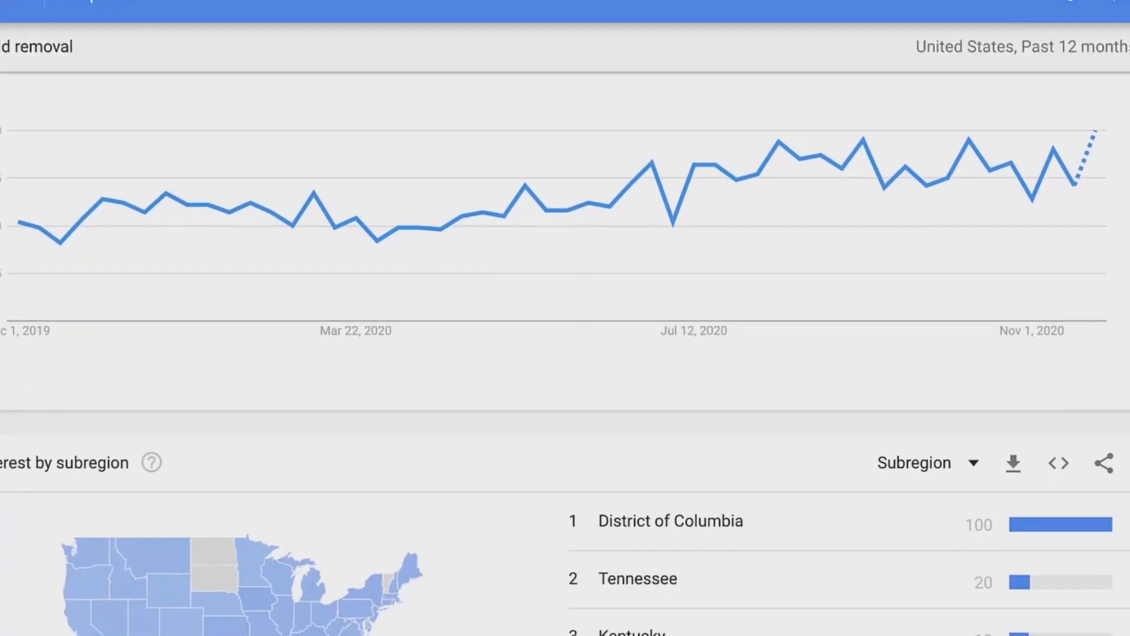
pyautogui.scroll(-9, 565, 354)
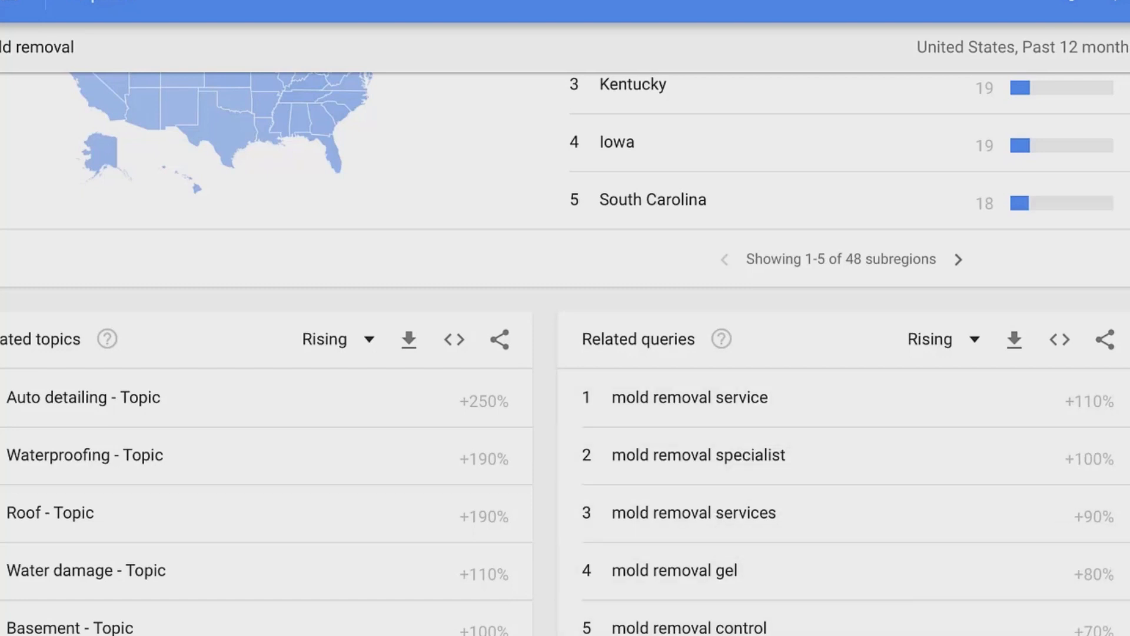
pyautogui.scroll(15, 565, 353)
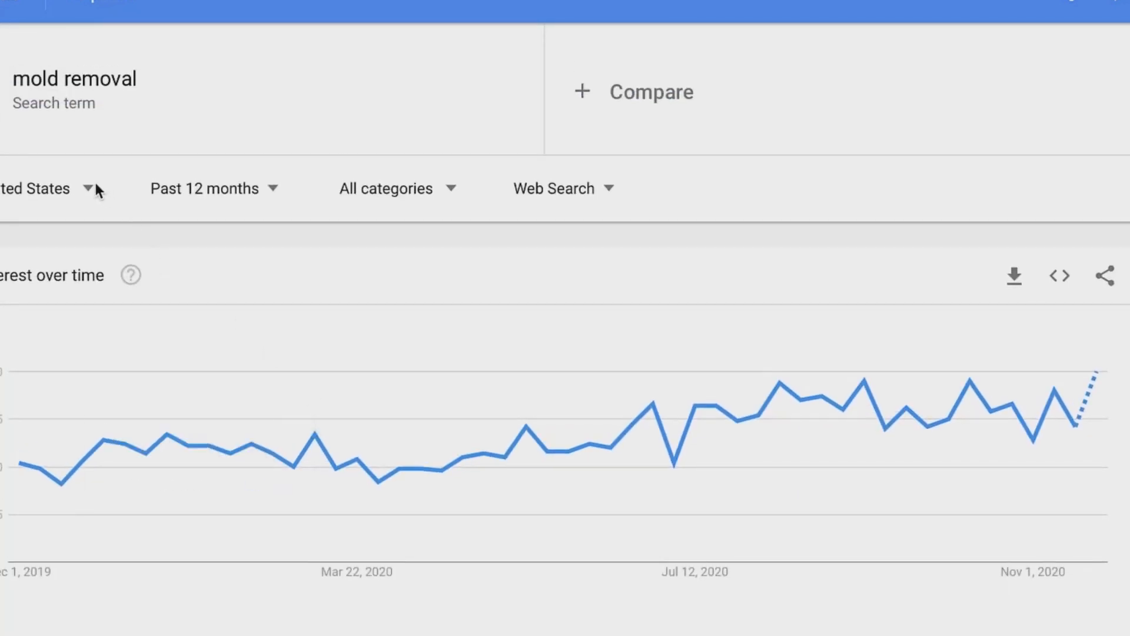
pyautogui.click(90, 188)
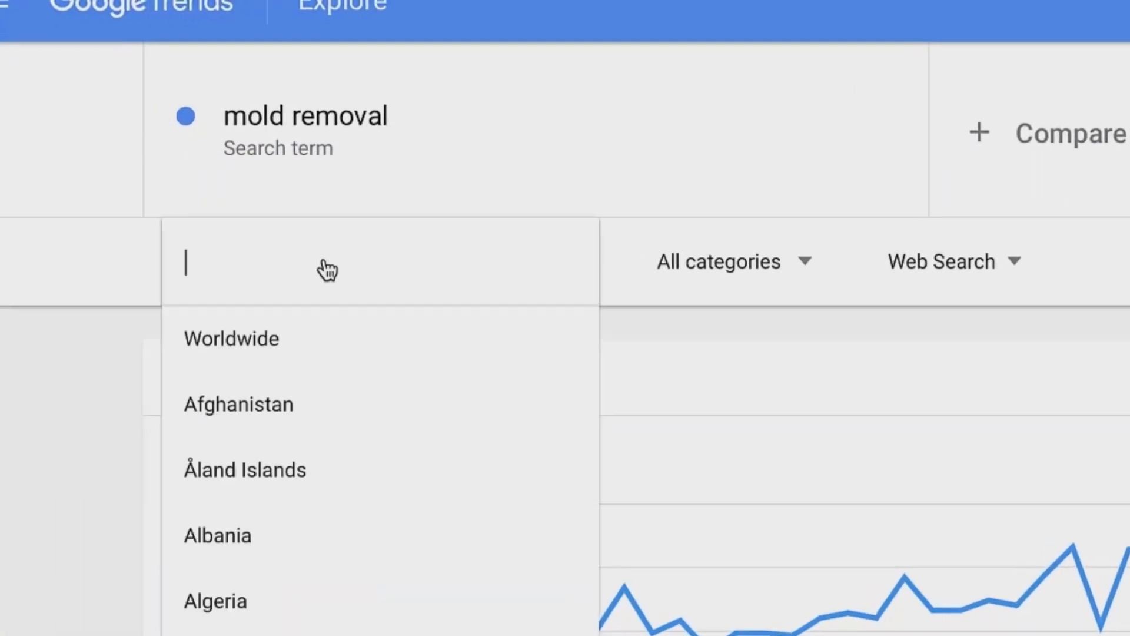
pyautogui.write('a')
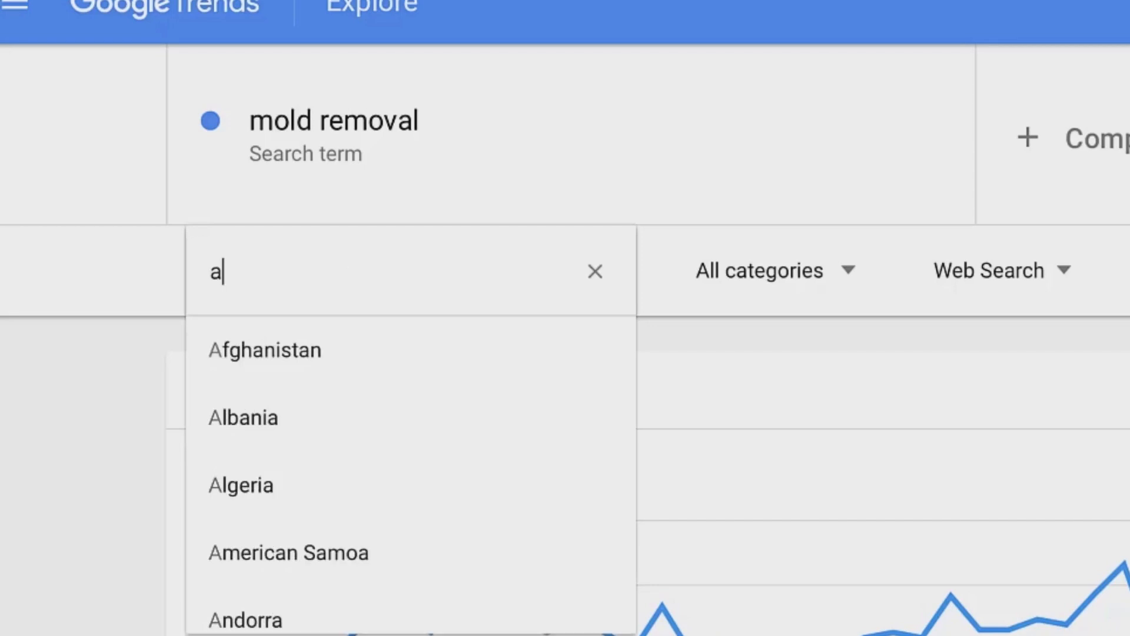
pyautogui.write('tlanta')
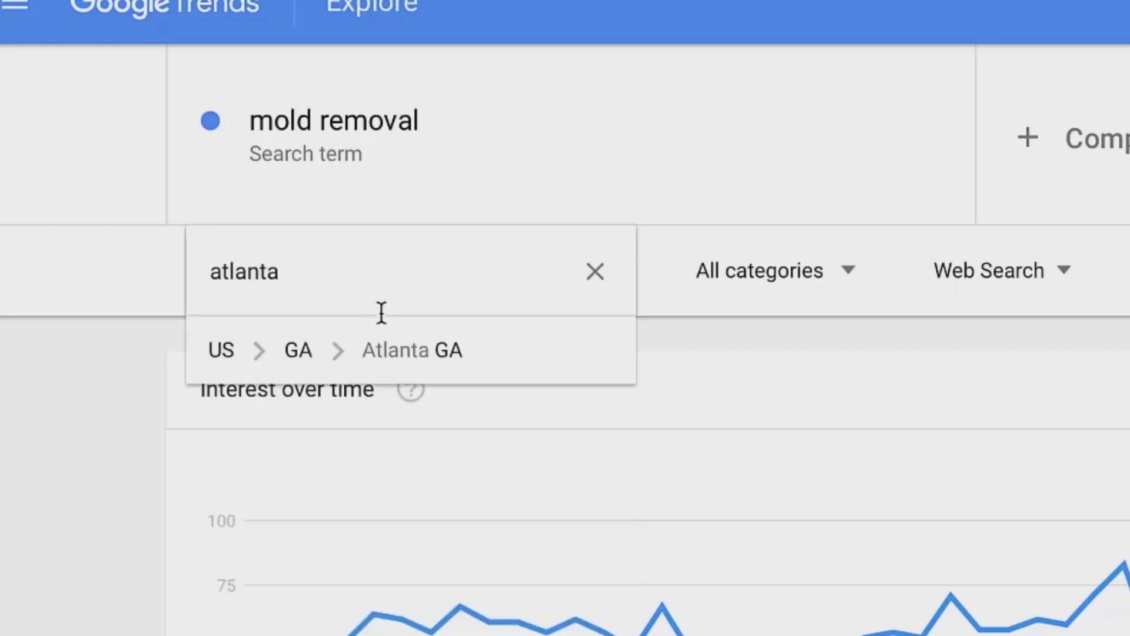
pyautogui.click(399, 349)
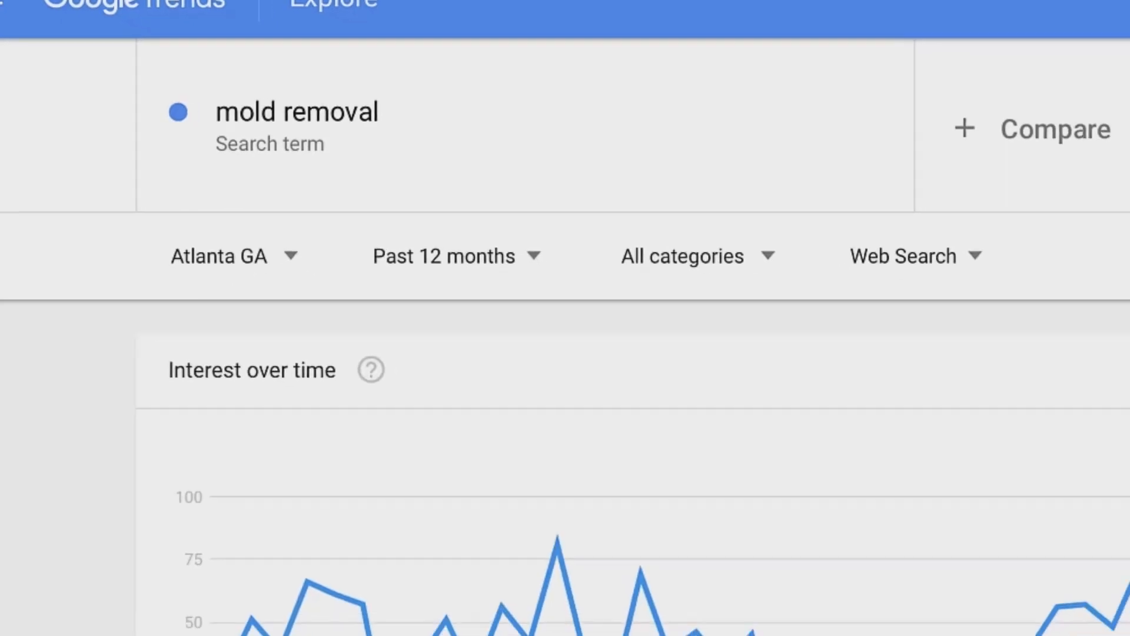
# Shorten the search term to "mold" and reload the trend results for Atlanta GA.
pyautogui.scroll(-4, 511, 311)
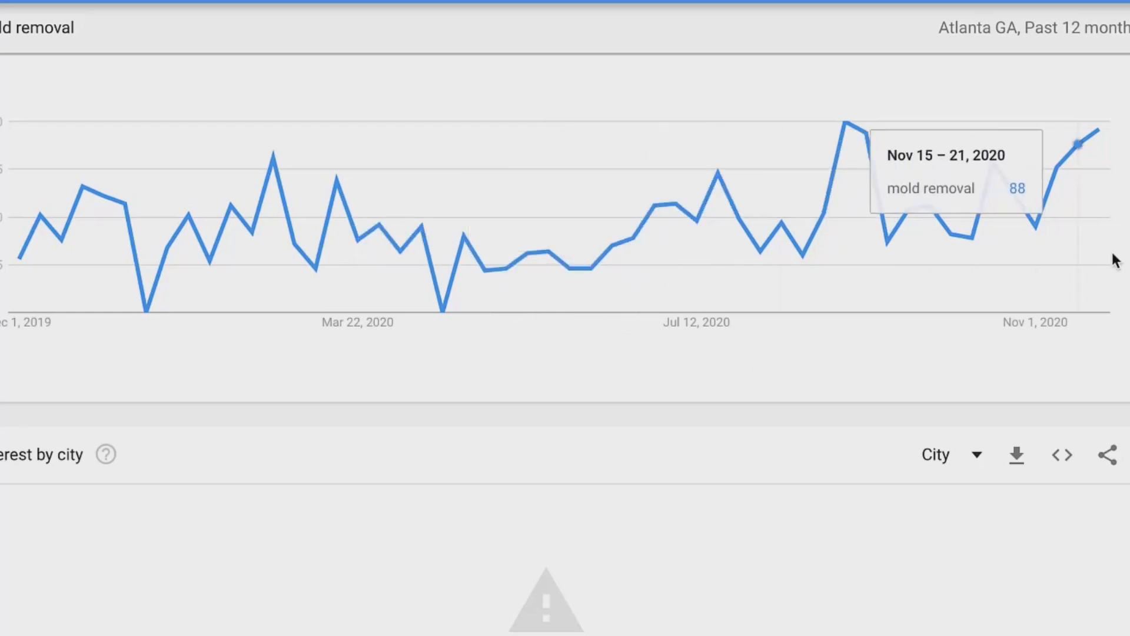
pyautogui.scroll(-3, 565, 318)
pyautogui.scroll(-6, 667, 350)
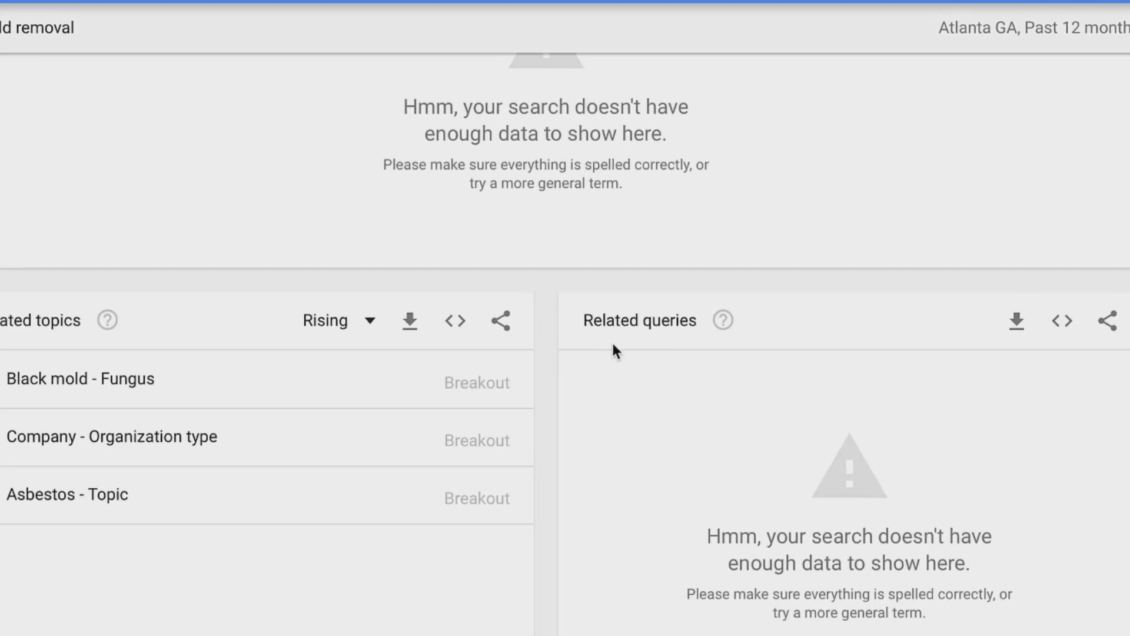
pyautogui.scroll(10, 673, 437)
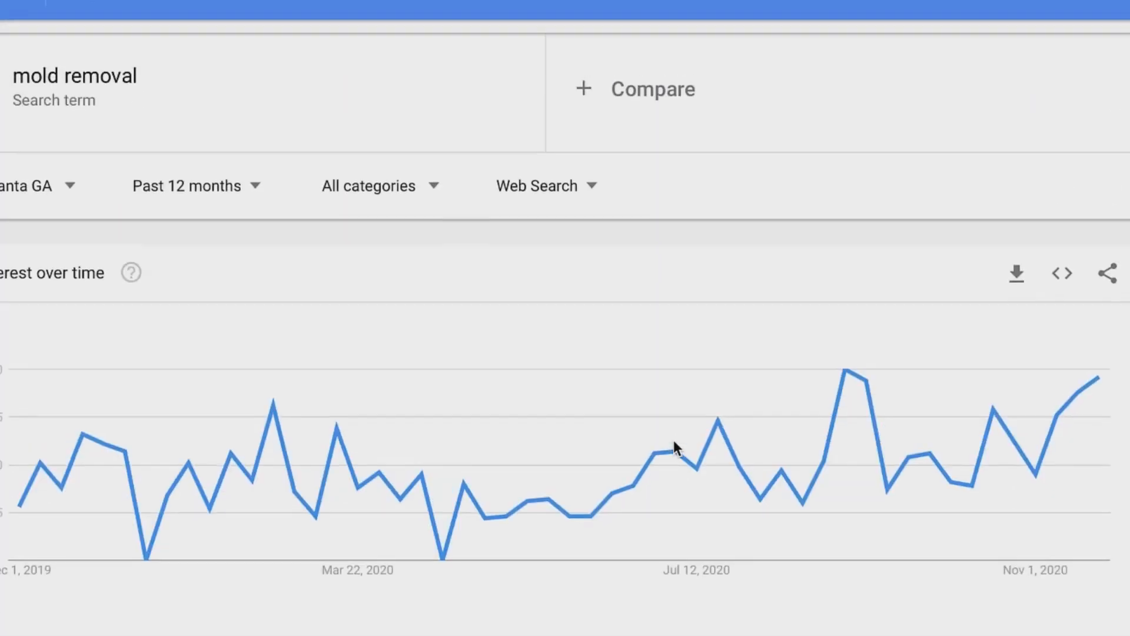
pyautogui.click(126, 61)
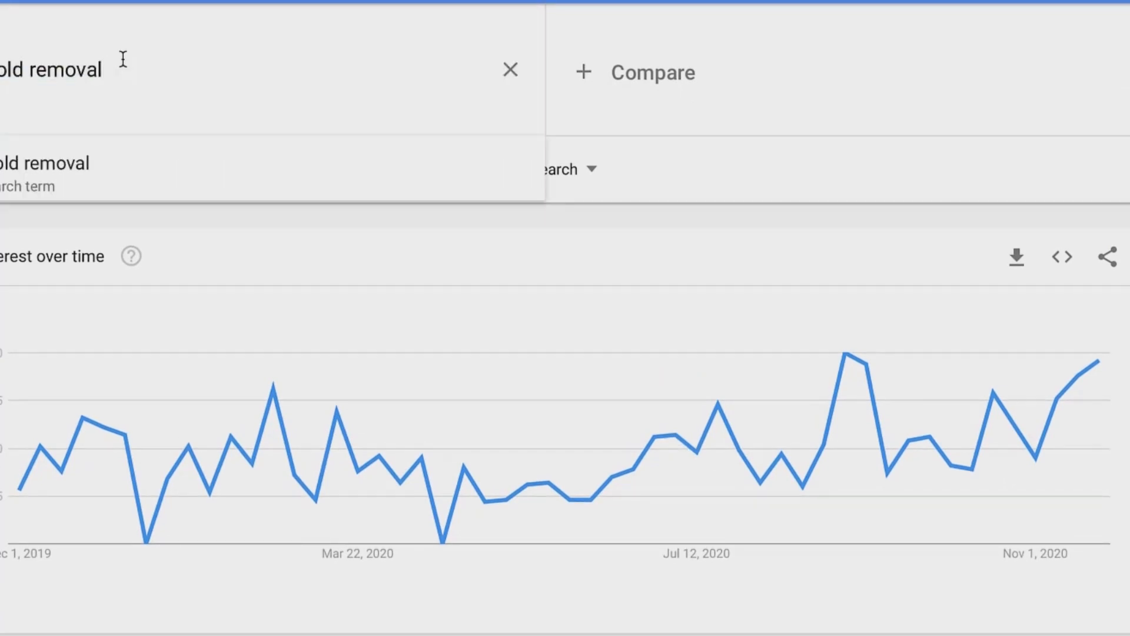
pyautogui.doubleClick(74, 70)
pyautogui.press('BackSpace')
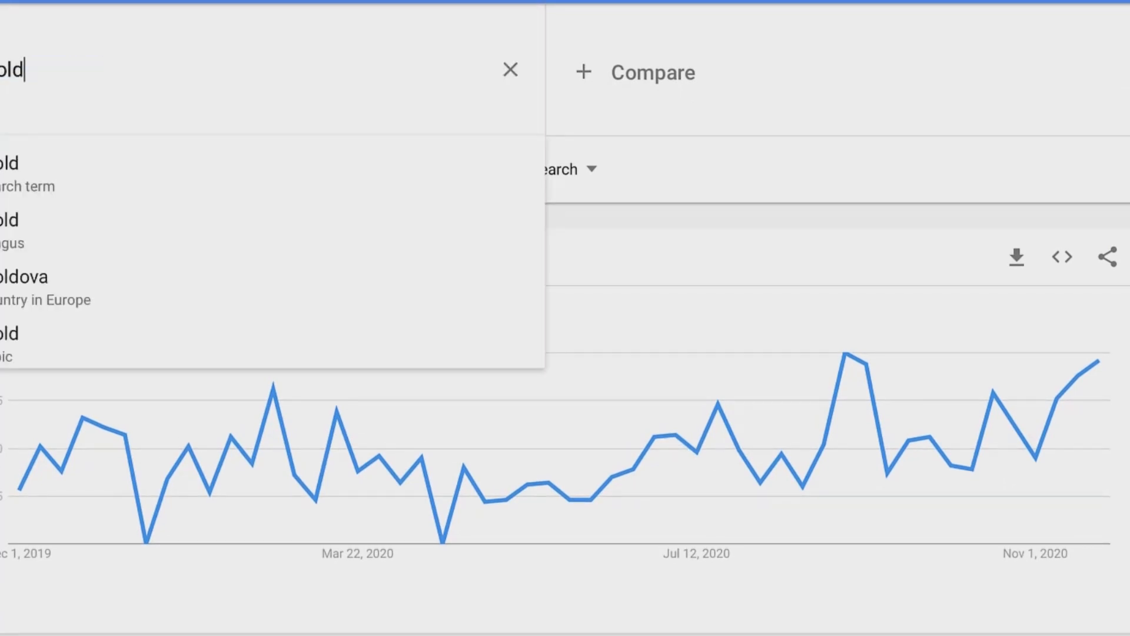
pyautogui.press('Return')
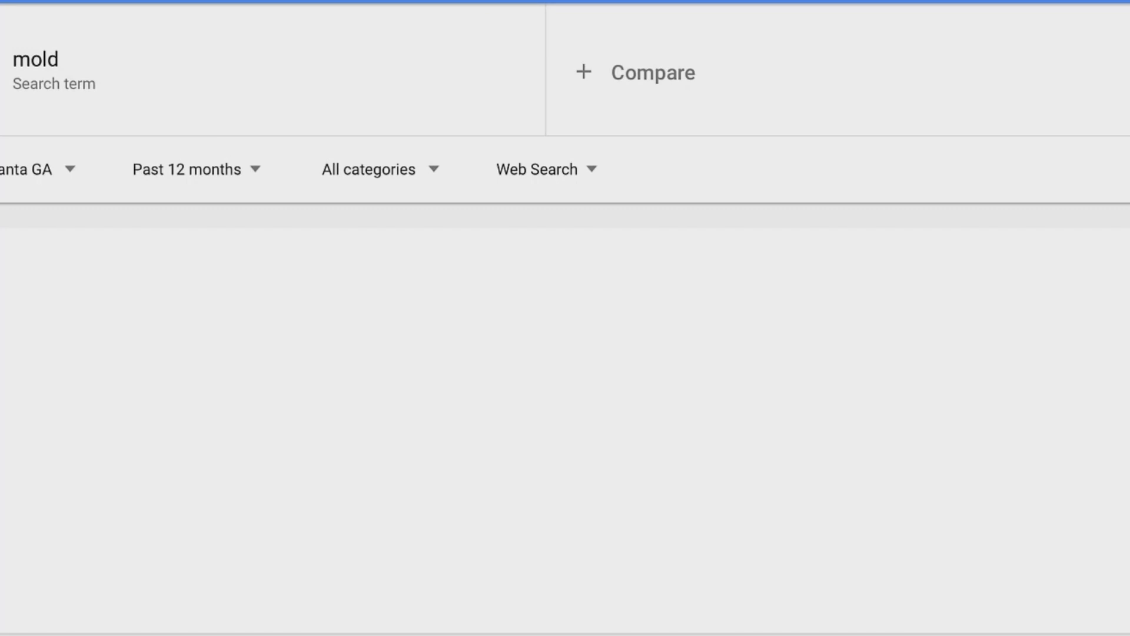
# Examine the interest by city and both pages of rising related queries for "mold" in Atlanta.
pyautogui.scroll(-10, 1060, 212)
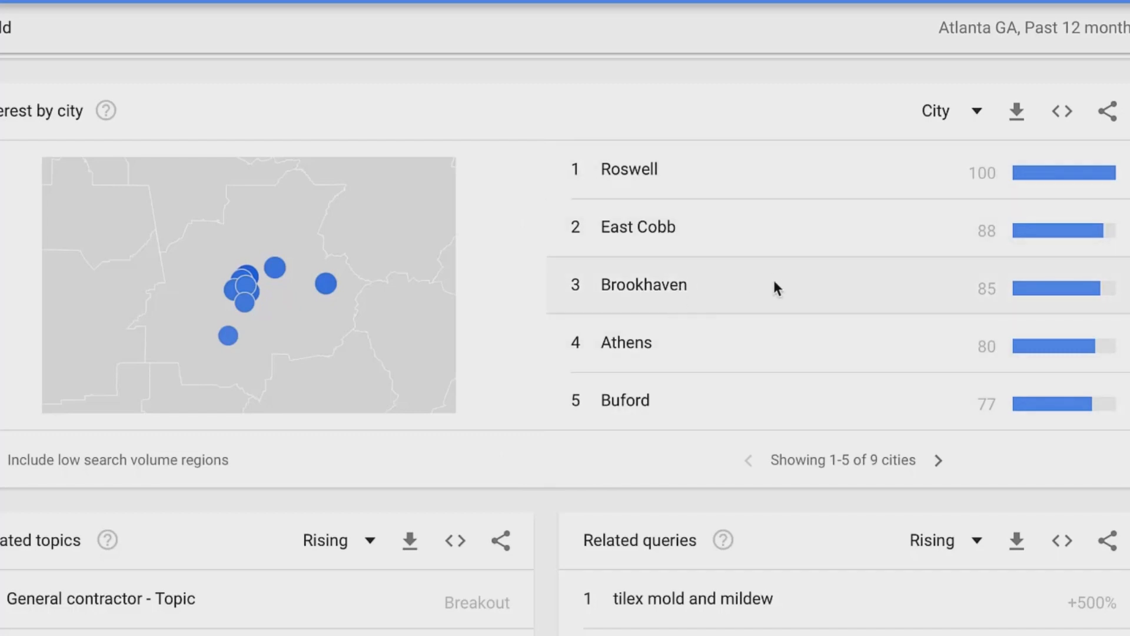
pyautogui.scroll(-2, 1067, 416)
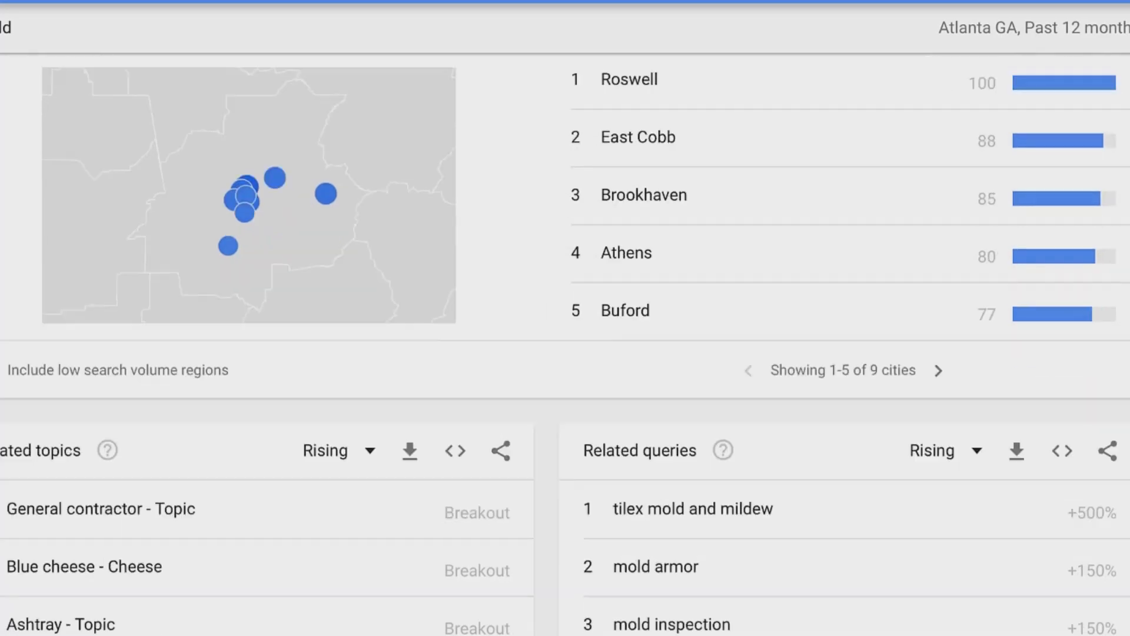
pyautogui.scroll(-2, 566, 318)
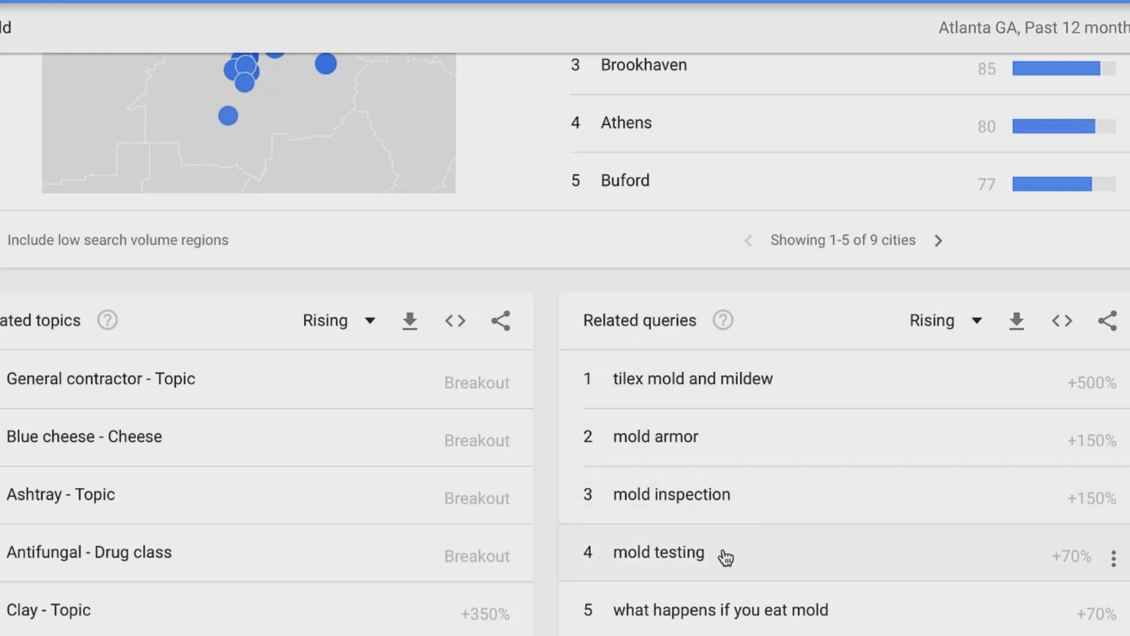
pyautogui.click(949, 635)
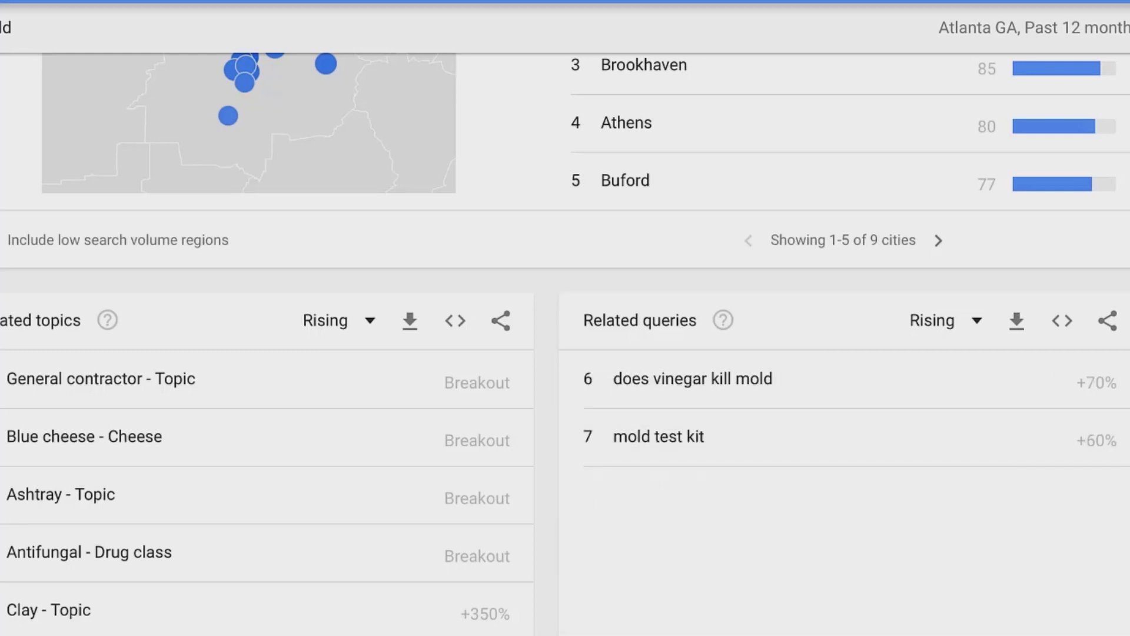
pyautogui.scroll(1, 565, 353)
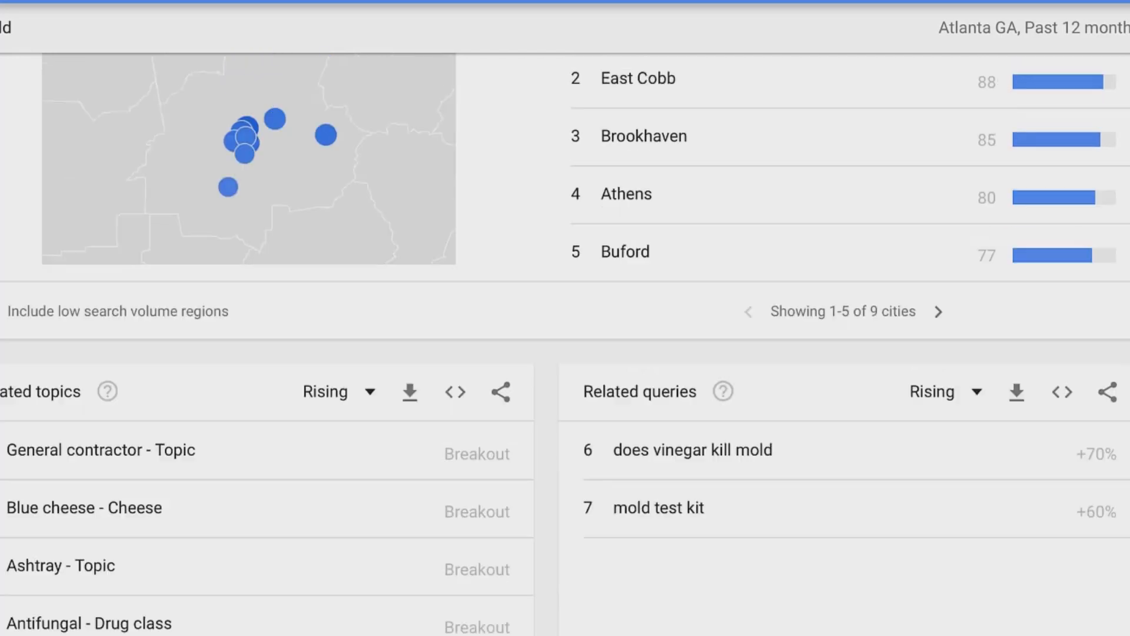
pyautogui.scroll(10, 565, 317)
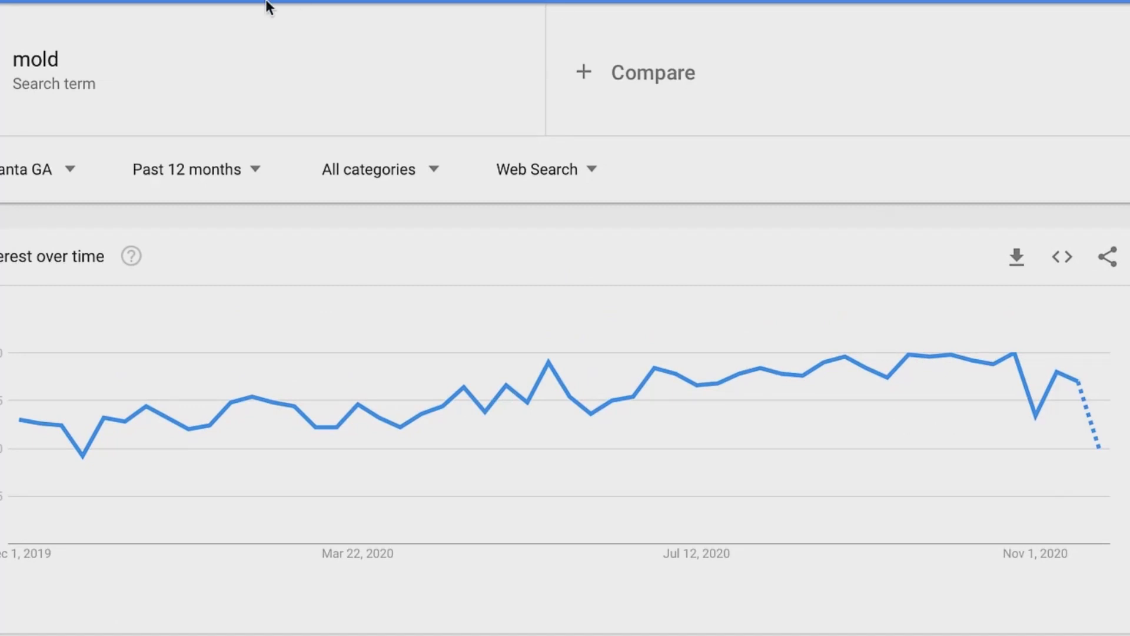
# Replace the current term with "carpet cleaning" as a search term.
pyautogui.click(116, 56)
pyautogui.click(117, 56)
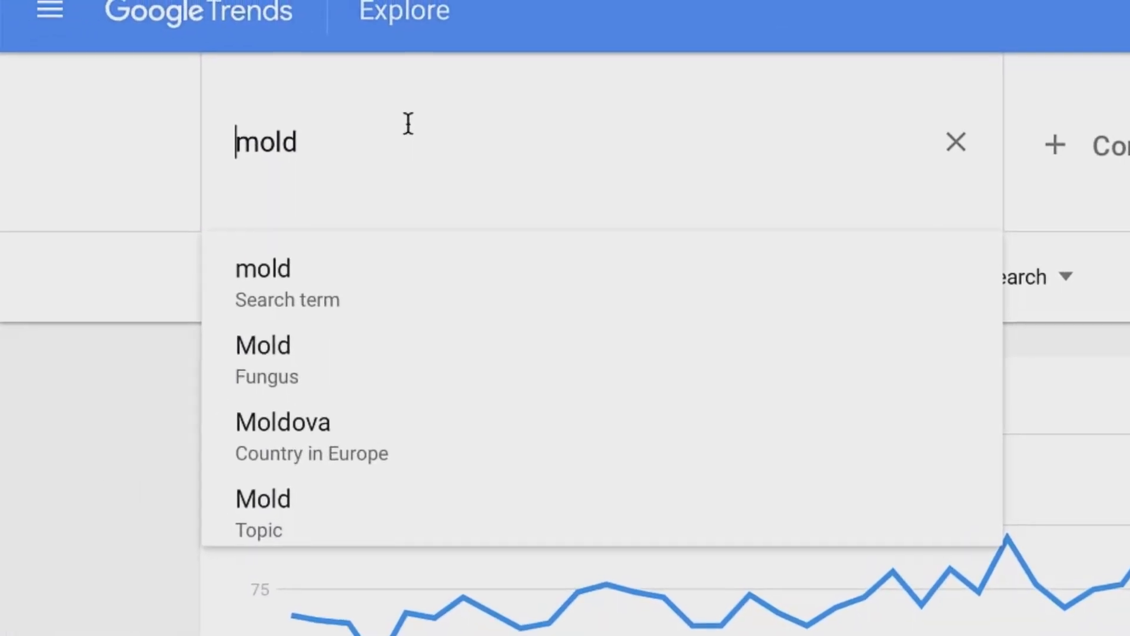
pyautogui.doubleClick(398, 147)
pyautogui.write('car')
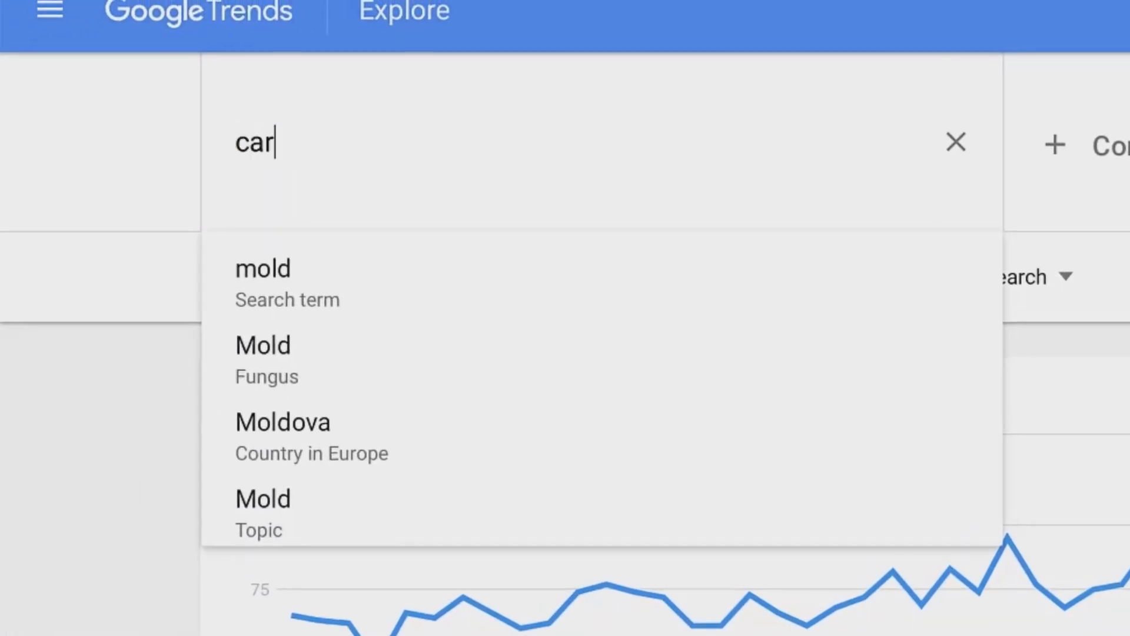
pyautogui.write('pet cleaning')
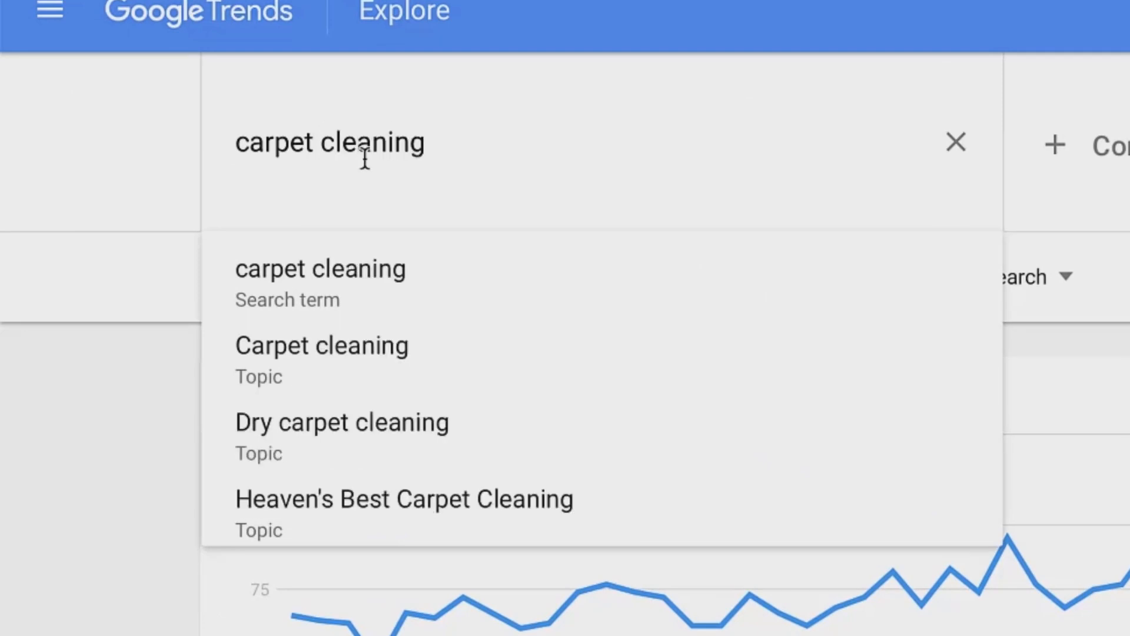
pyautogui.click(298, 292)
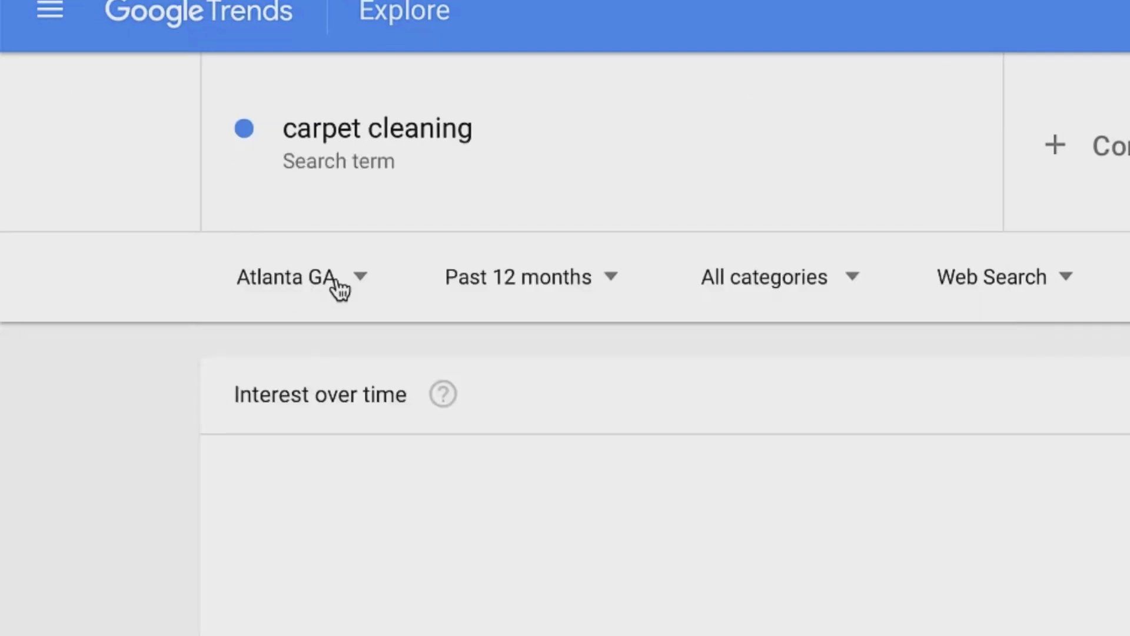
# Change the region of the "carpet cleaning" results to United States.
pyautogui.scroll(-3, 736, 206)
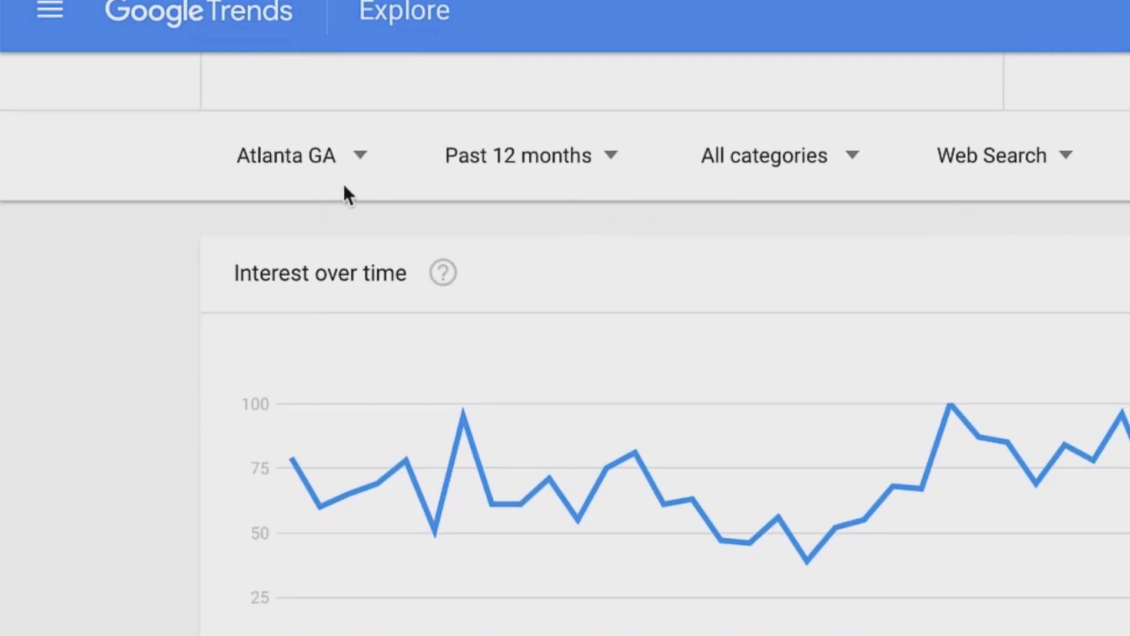
pyautogui.scroll(-5, 565, 377)
pyautogui.scroll(7, 565, 377)
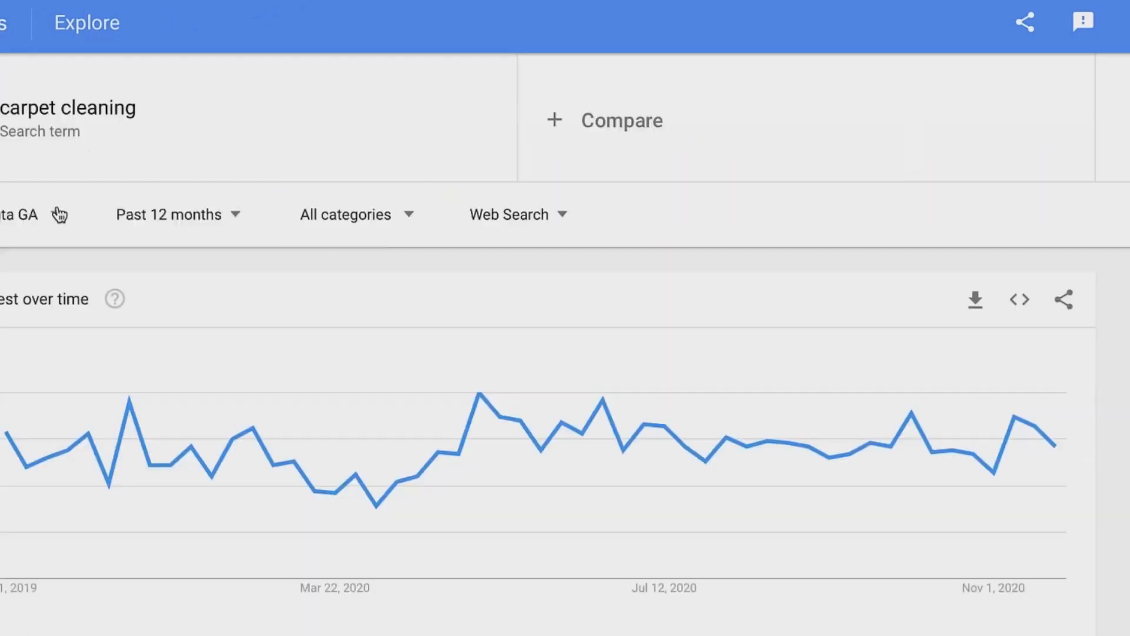
pyautogui.click(361, 155)
pyautogui.write('un')
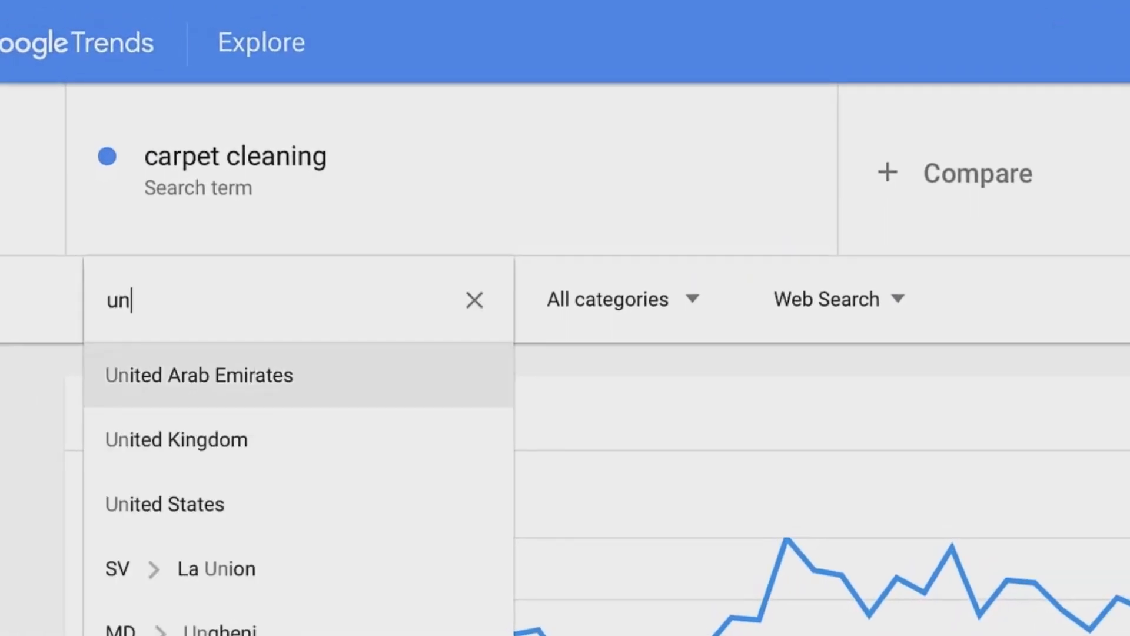
pyautogui.write('ited')
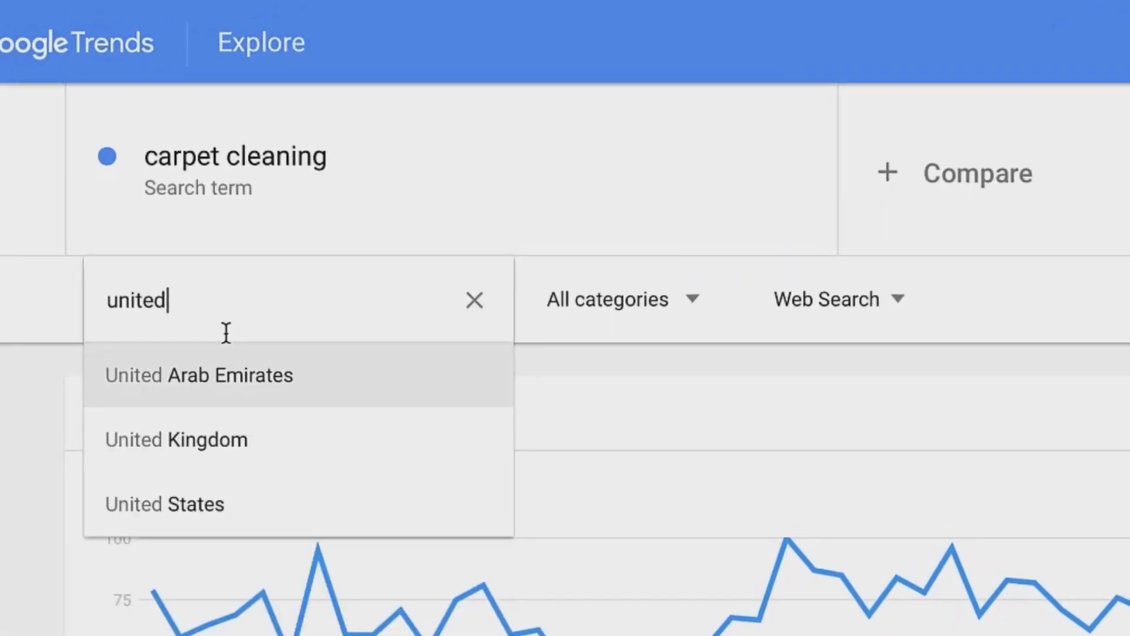
pyautogui.click(200, 505)
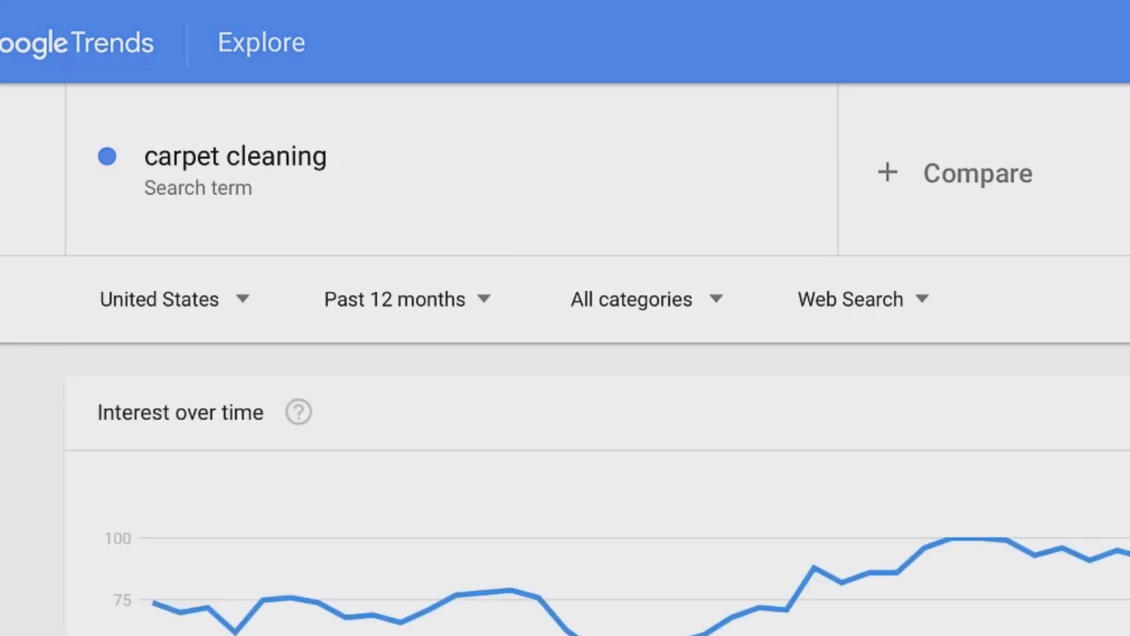
# Look through the nationwide subregion interest and rising related queries for "carpet cleaning".
pyautogui.scroll(-5, 565, 382)
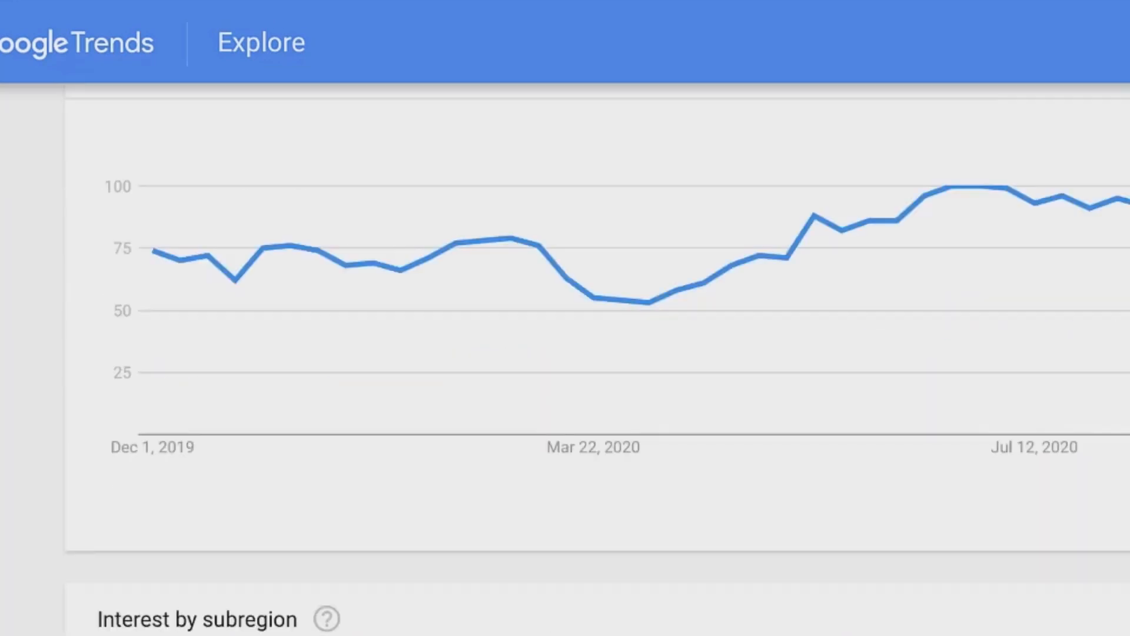
pyautogui.scroll(-4, 565, 382)
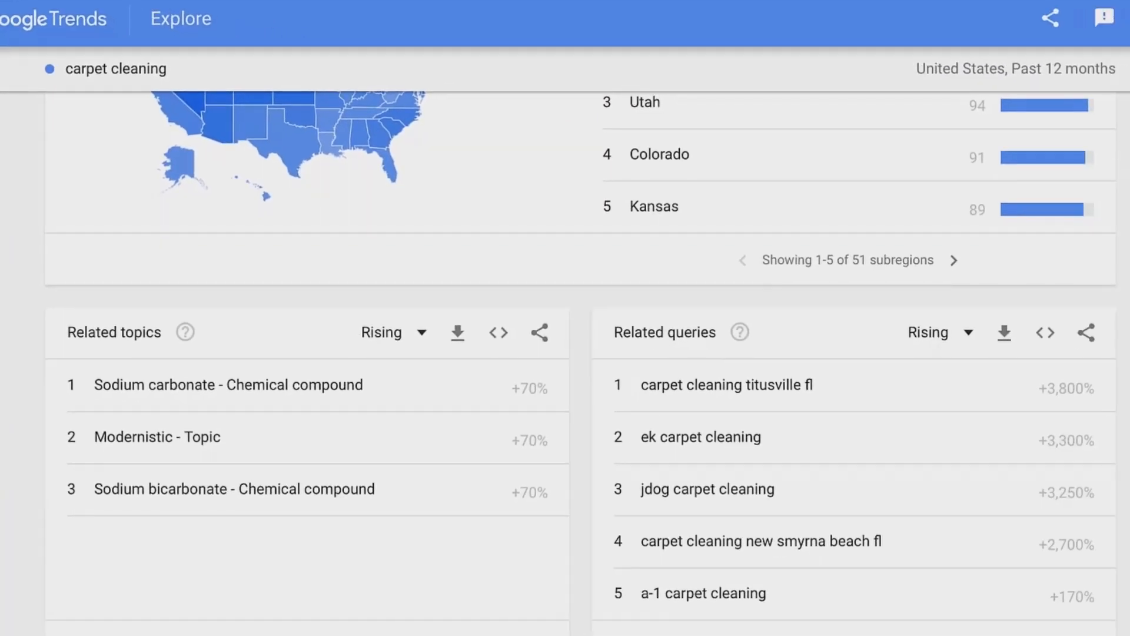
pyautogui.click(949, 635)
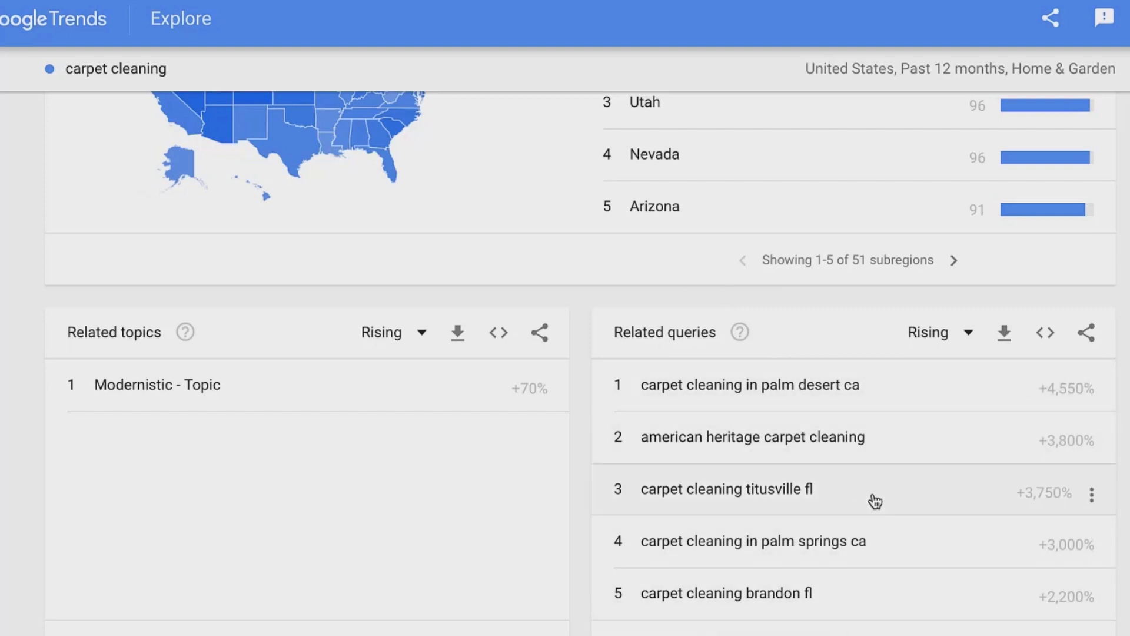
# Page through the remaining nationwide rising related queries for "carpet cleaning", up to entry 20.
pyautogui.click(944, 635)
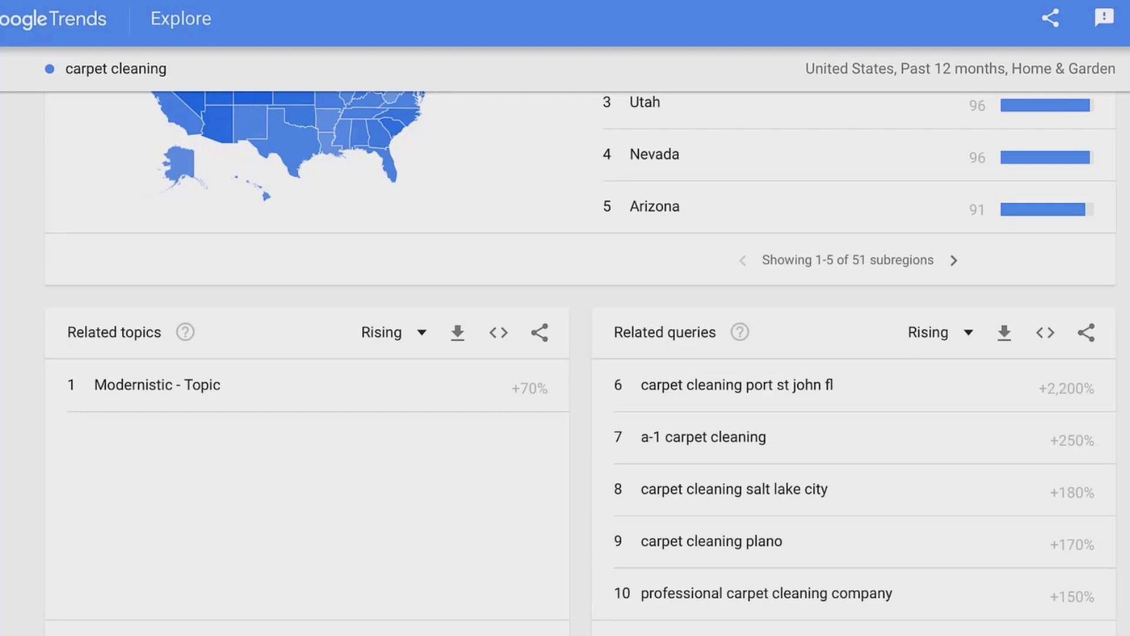
pyautogui.click(944, 635)
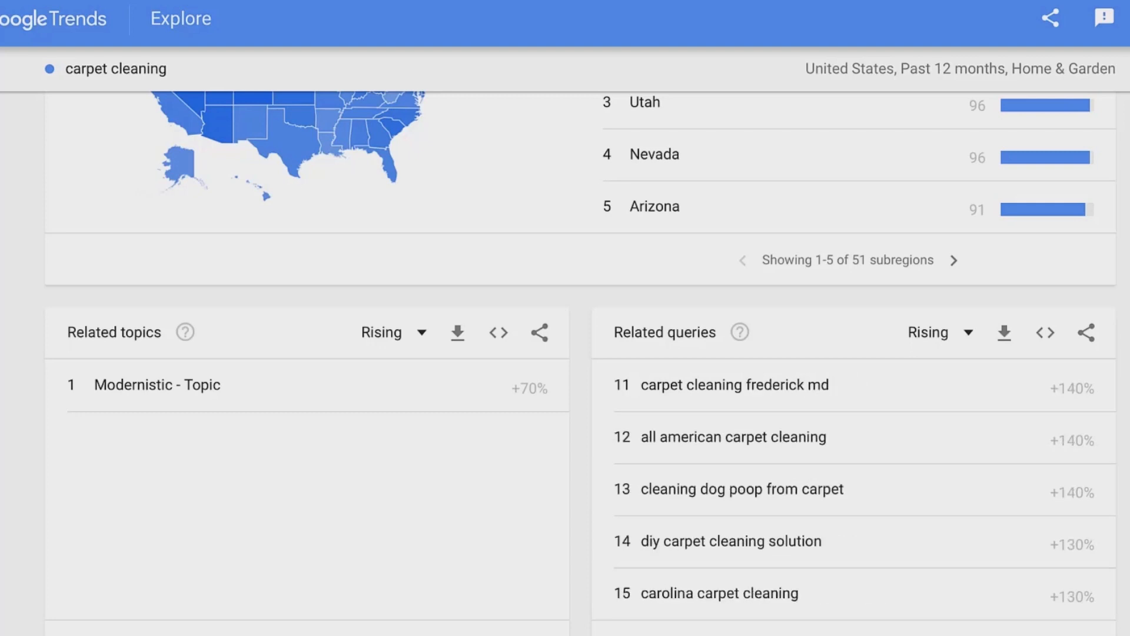
pyautogui.click(763, 635)
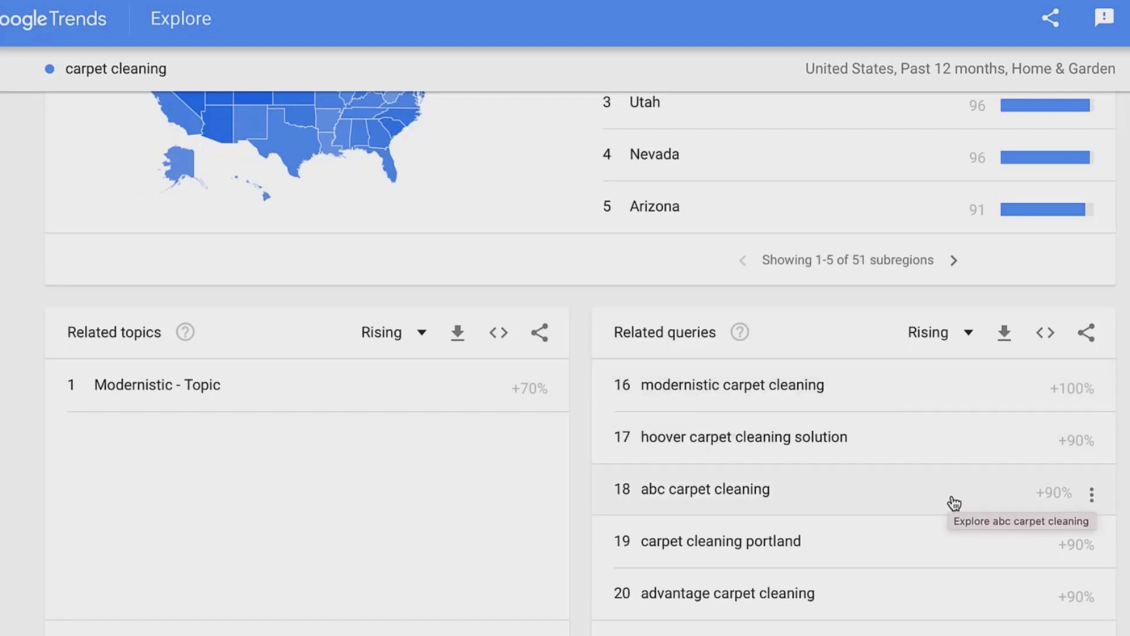
# Replace the "carpet cleaning" term with "samsung" as a search term.
pyautogui.scroll(1, 824, 559)
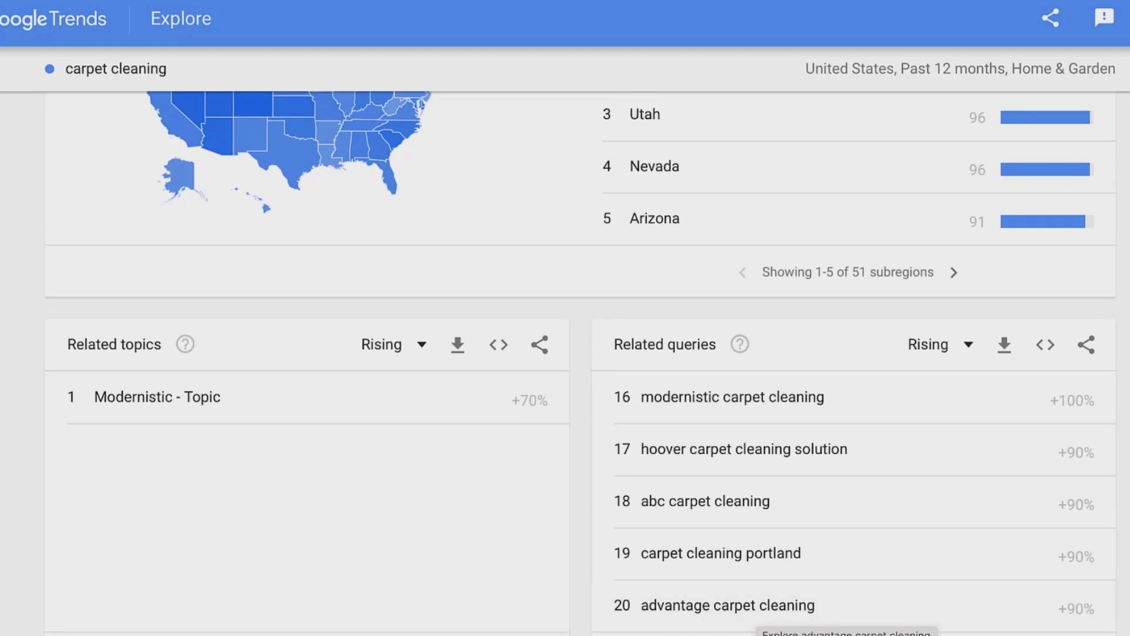
pyautogui.scroll(10, 579, 363)
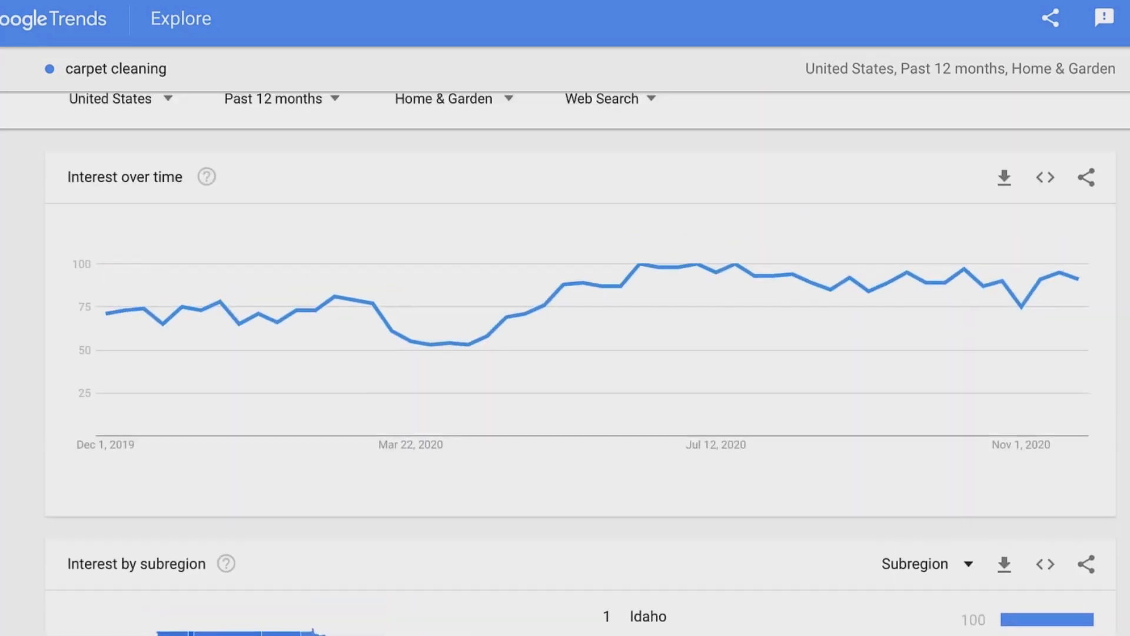
pyautogui.scroll(2, 580, 362)
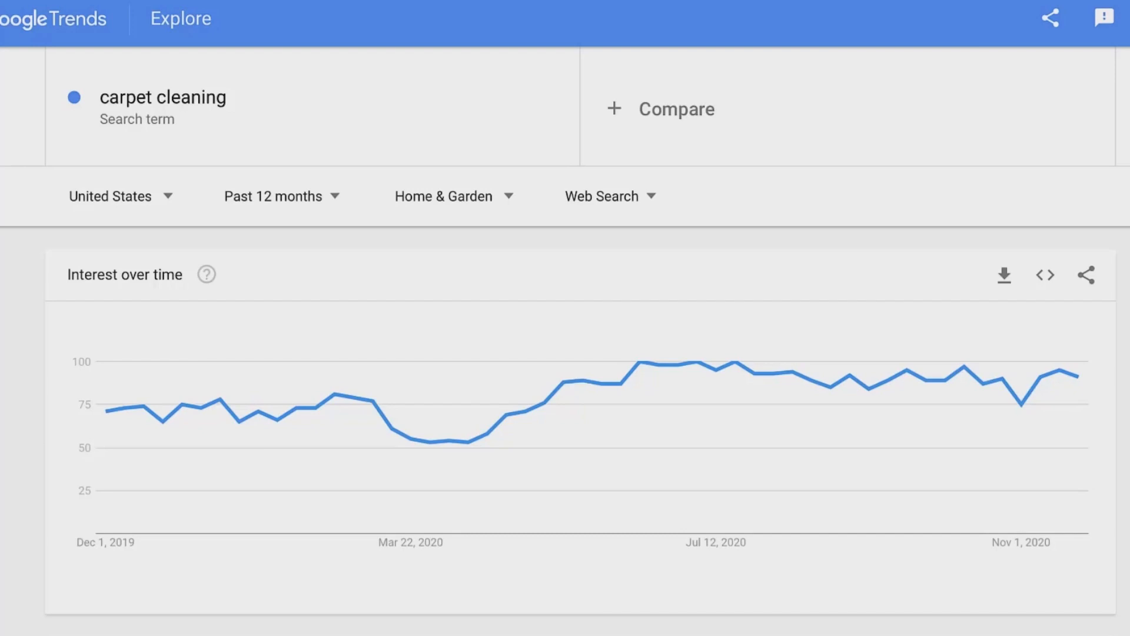
pyautogui.click(213, 94)
pyautogui.press('BackSpace')
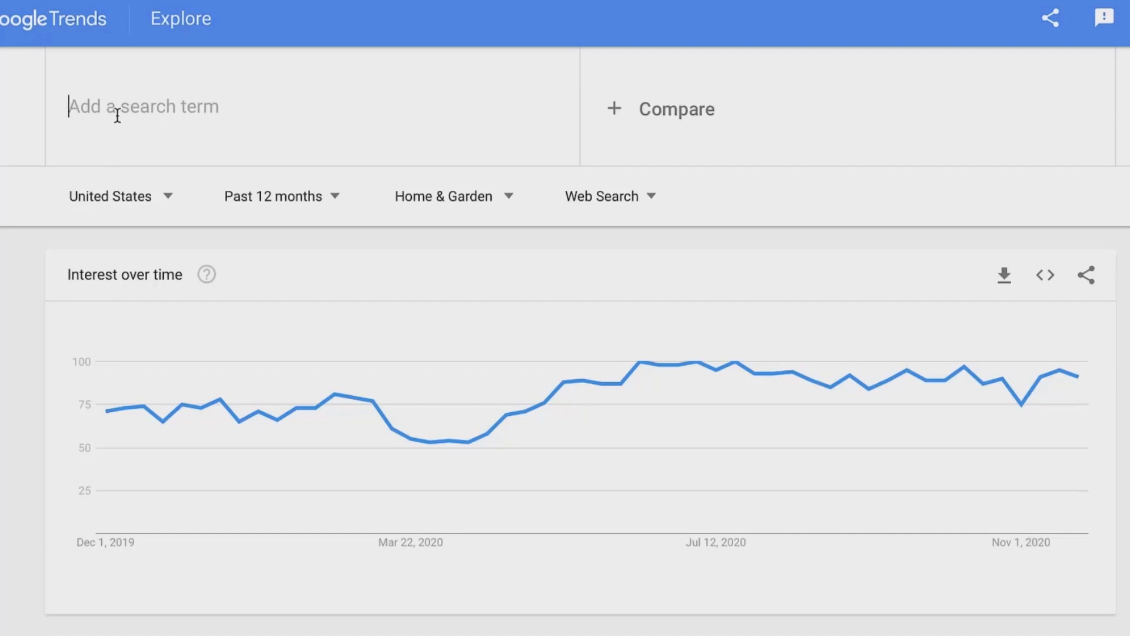
pyautogui.write('samsung')
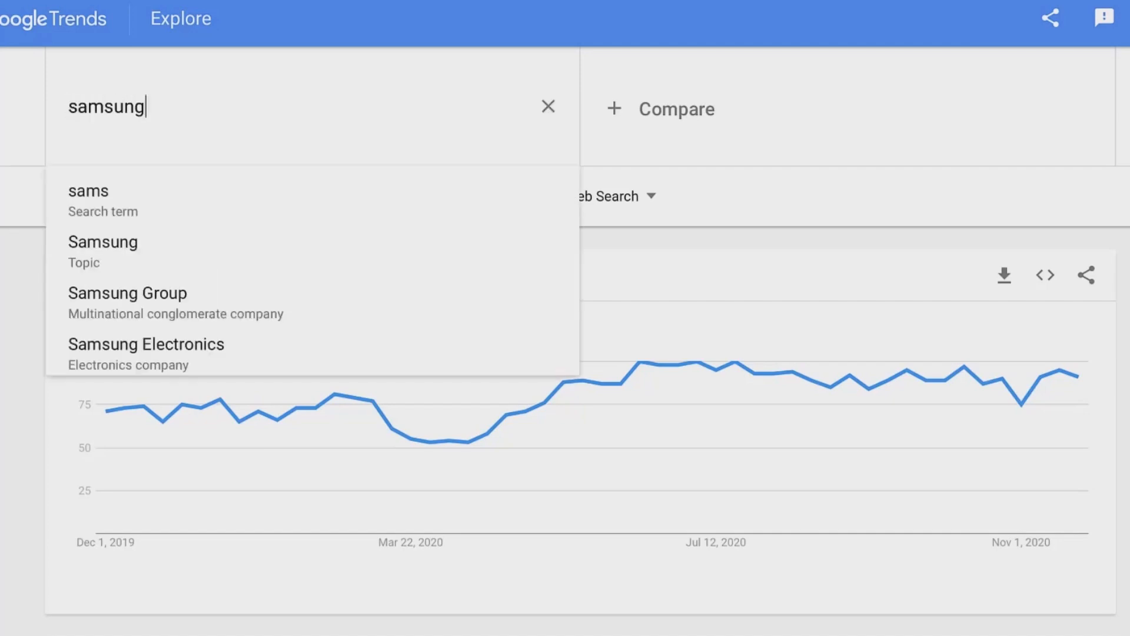
pyautogui.click(84, 208)
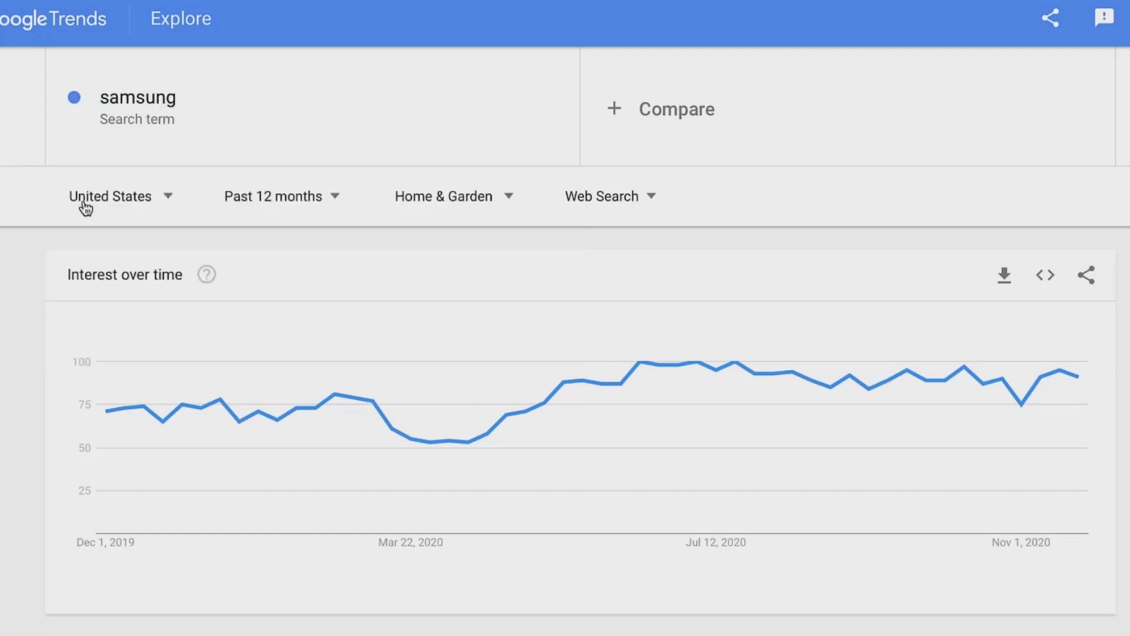
# Examine the interest over time, the interest by subregion and the related topics for "samsung" in the United States.
pyautogui.scroll(-10, 565, 354)
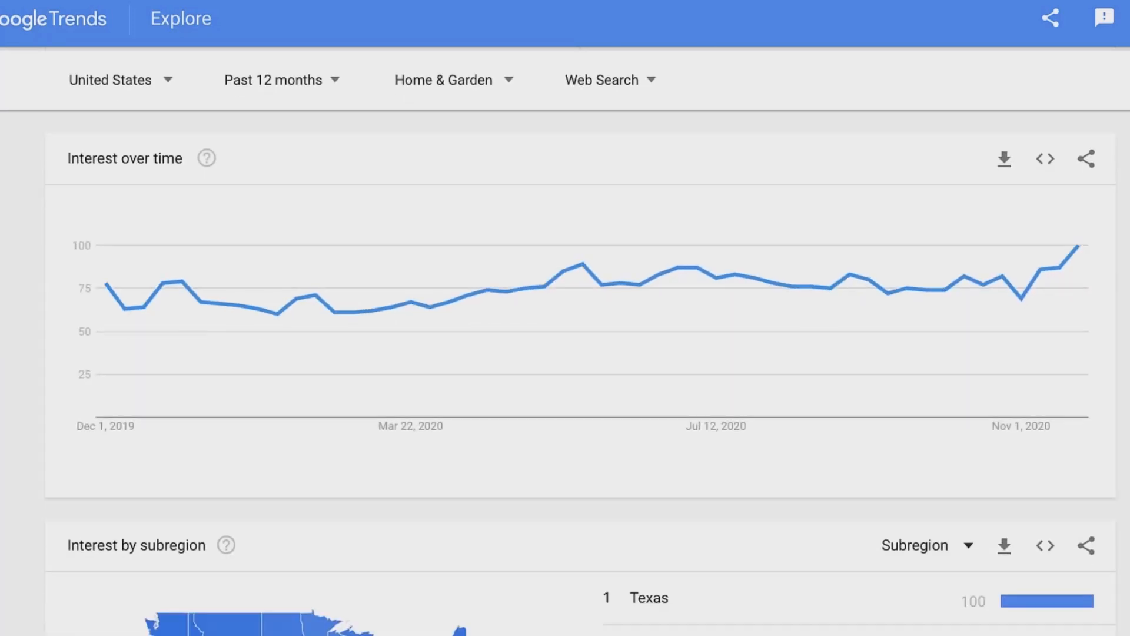
pyautogui.scroll(-1, 565, 353)
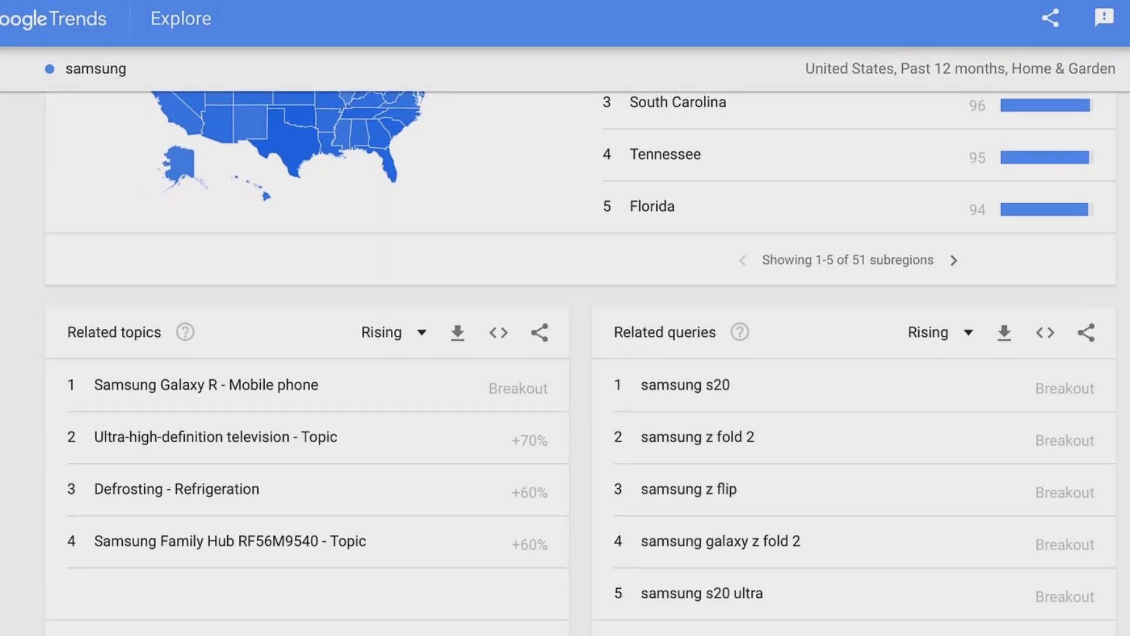
pyautogui.scroll(10, 126, 377)
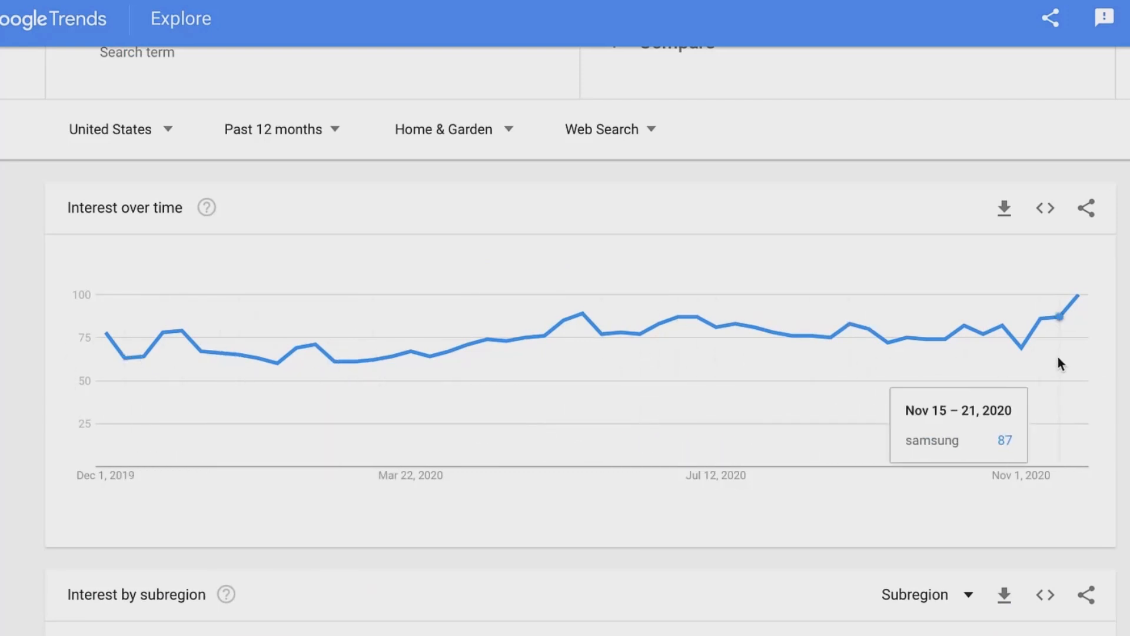
pyautogui.scroll(-5, 1118, 396)
pyautogui.scroll(-6, 895, 158)
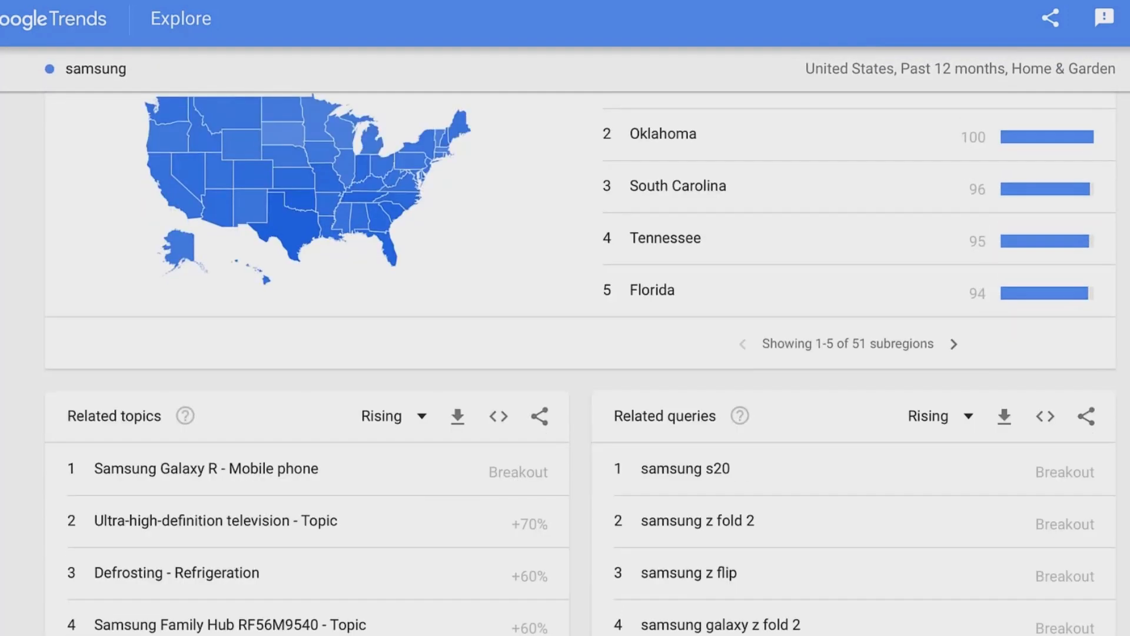
pyautogui.scroll(3, 894, 157)
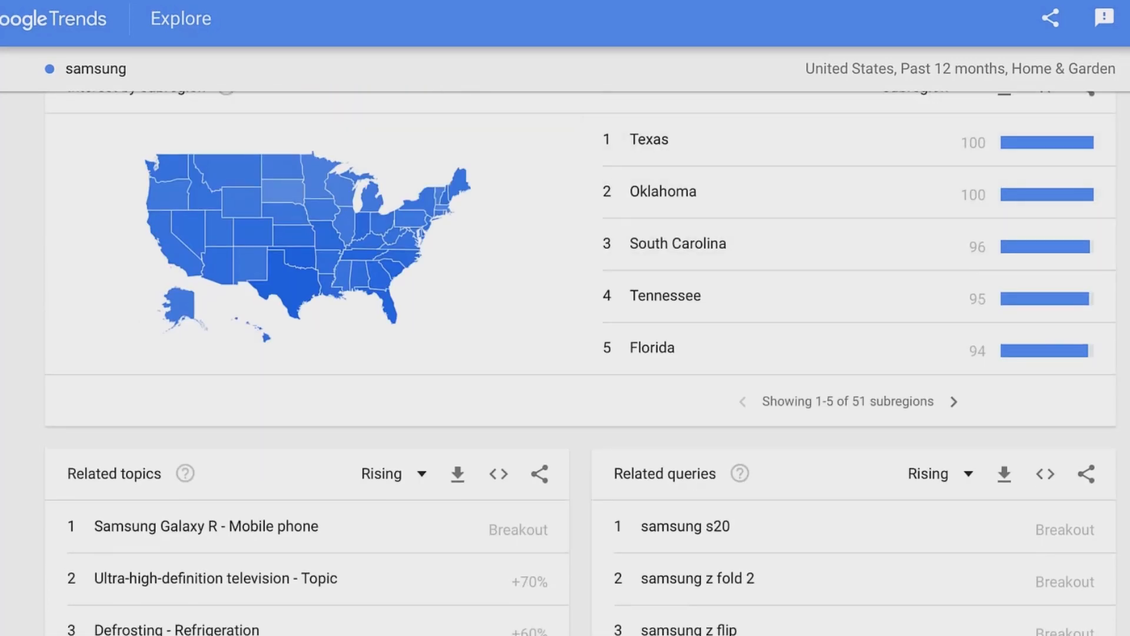
pyautogui.scroll(-1, 894, 158)
pyautogui.scroll(2, 248, 277)
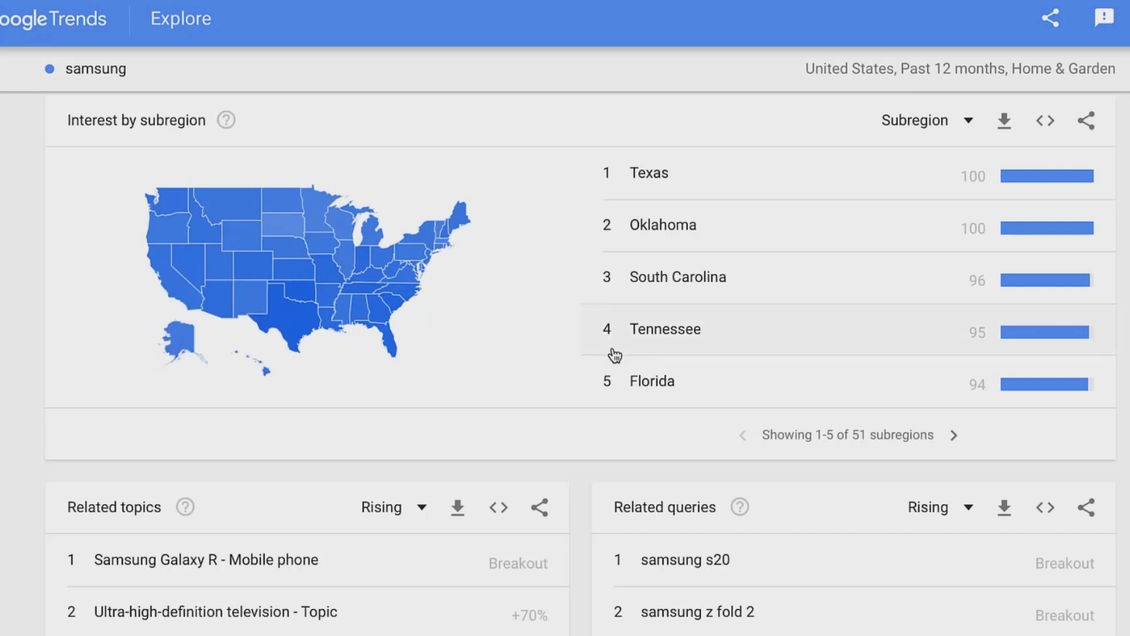
# Page through the rising related queries for "samsung" to entries 11–15 and review the interest-over-time chart.
pyautogui.scroll(-3, 613, 353)
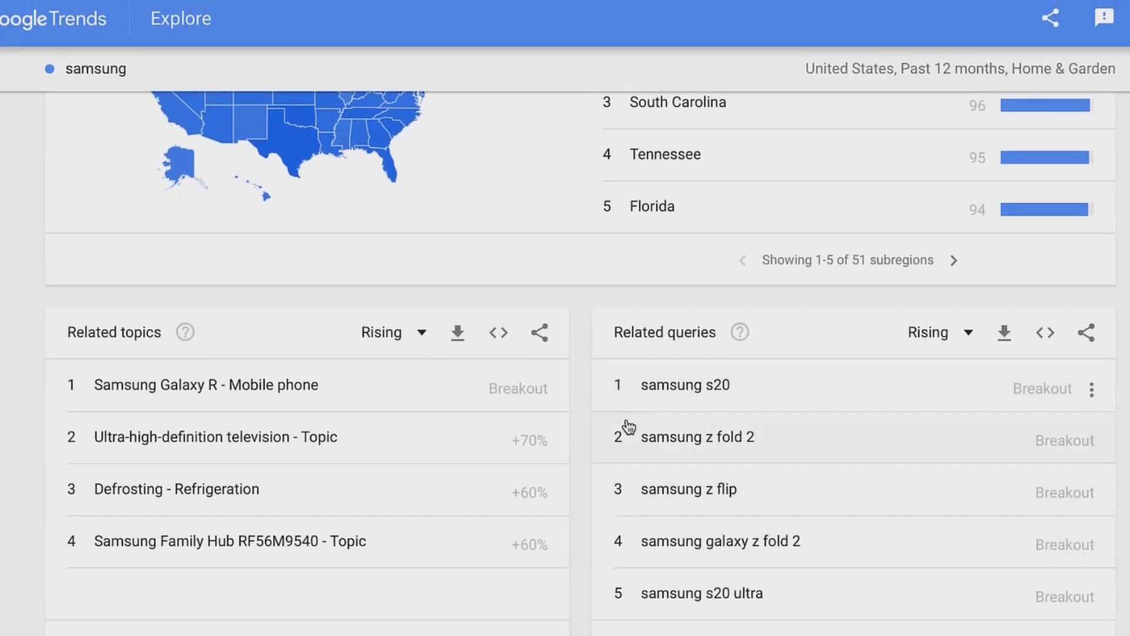
pyautogui.click(949, 635)
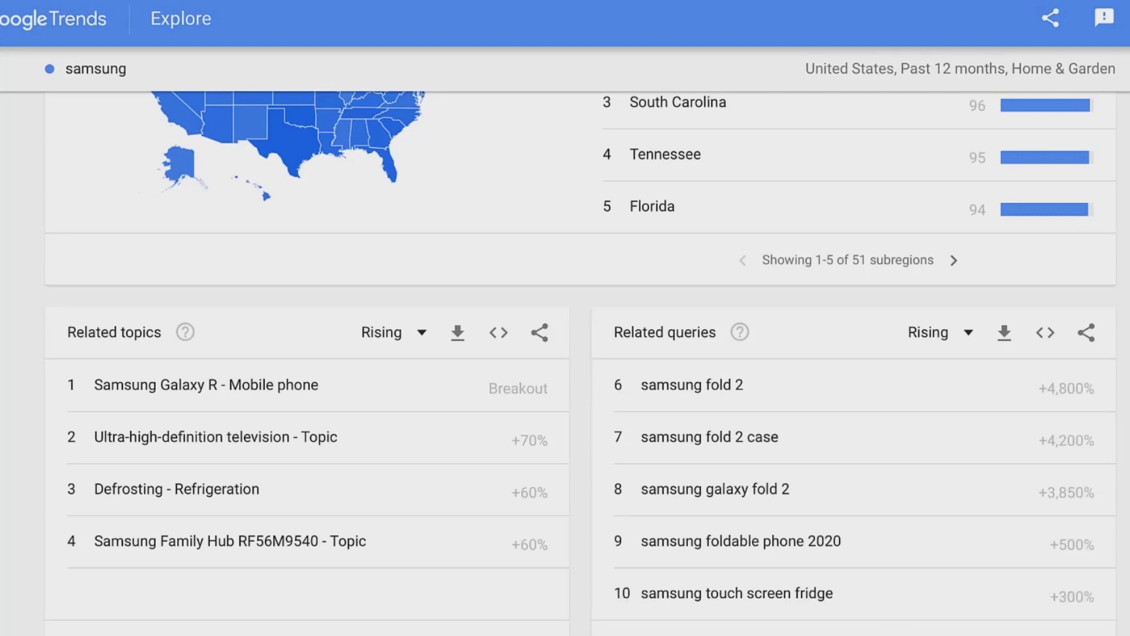
pyautogui.click(949, 635)
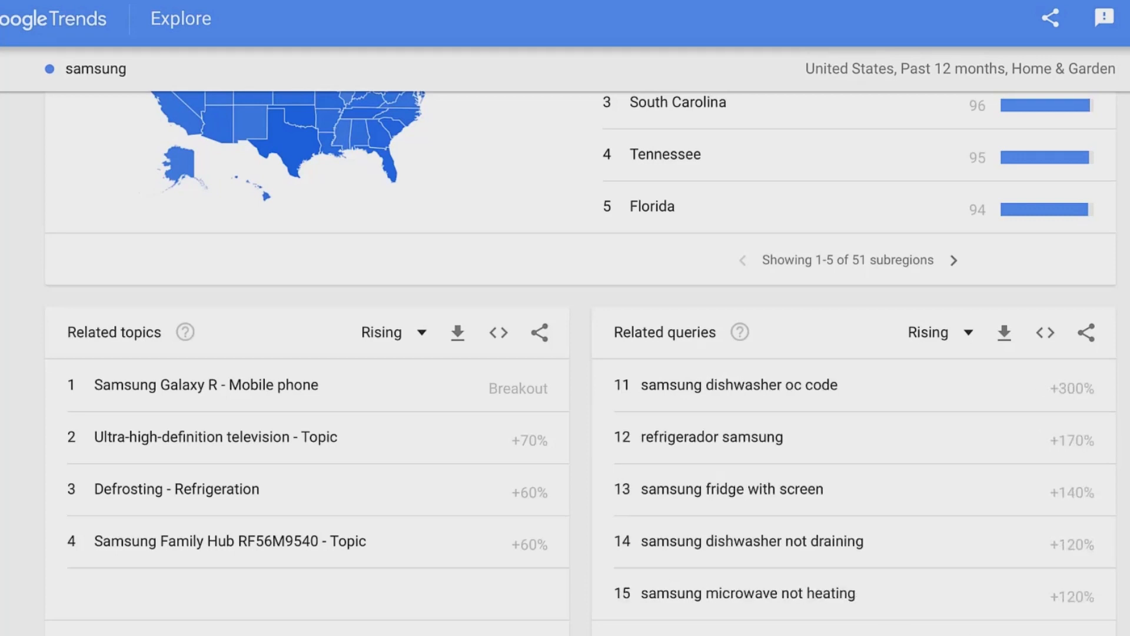
pyautogui.scroll(10, 580, 354)
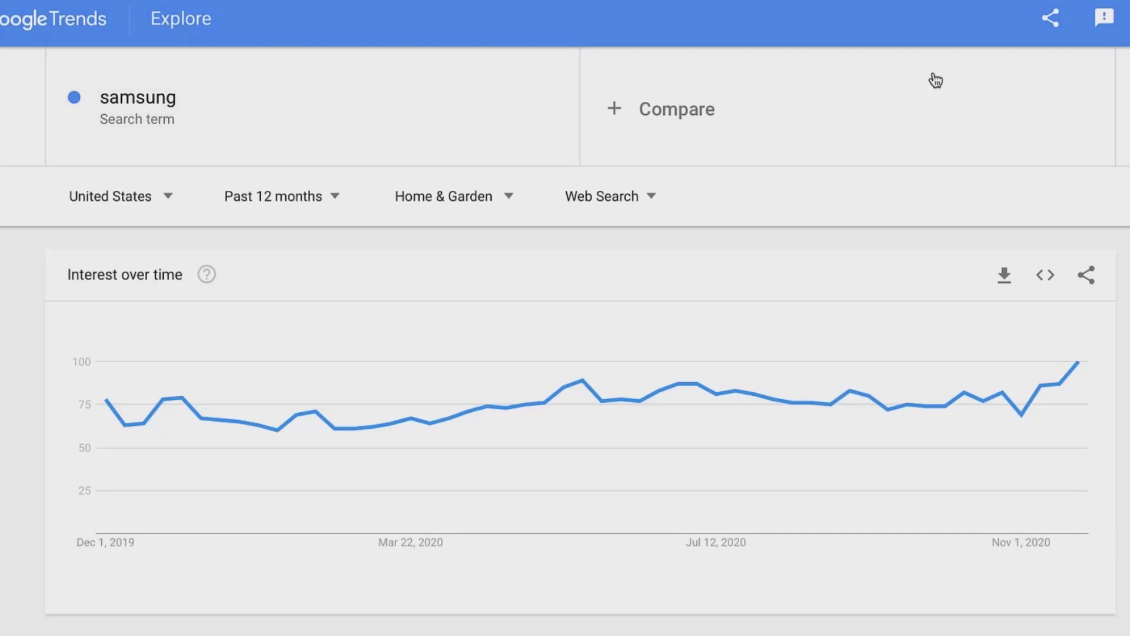
pyautogui.scroll(-10, 565, 318)
pyautogui.scroll(-2, 785, 429)
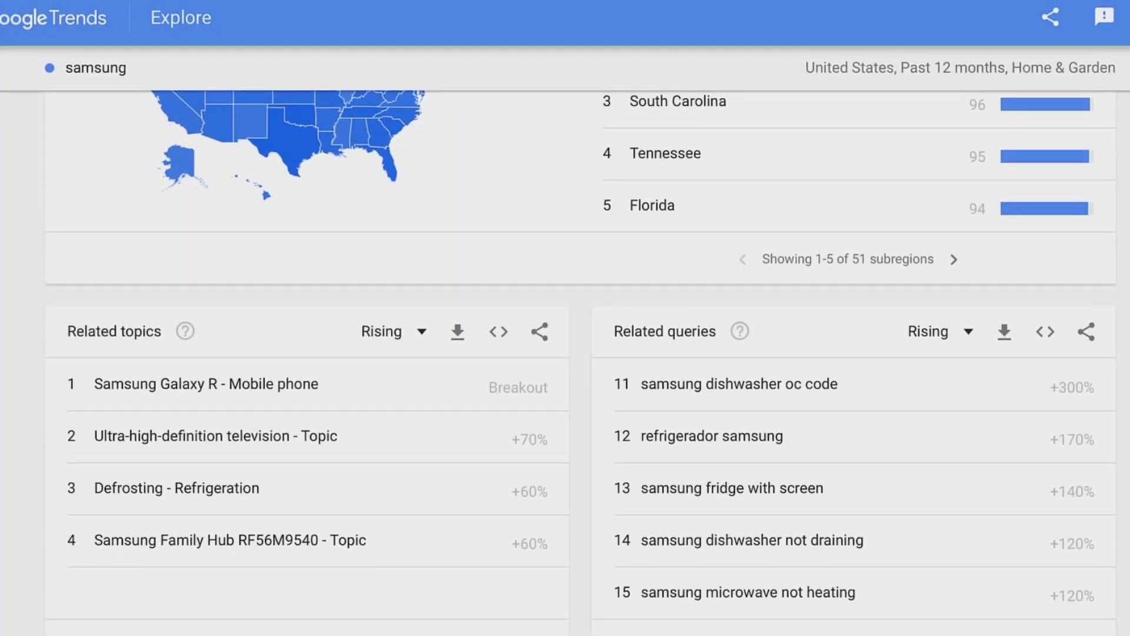